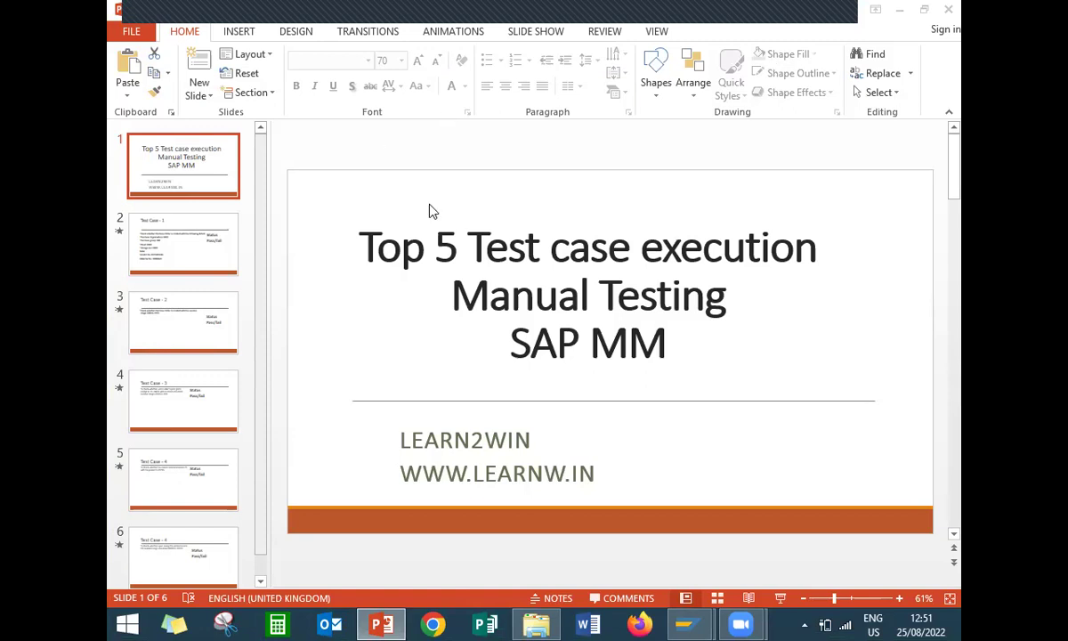
- Open slide 2, 'Test Case - 1', and click into its purchase order details text
{"action": "left_click", "coordinate": [172, 259]}
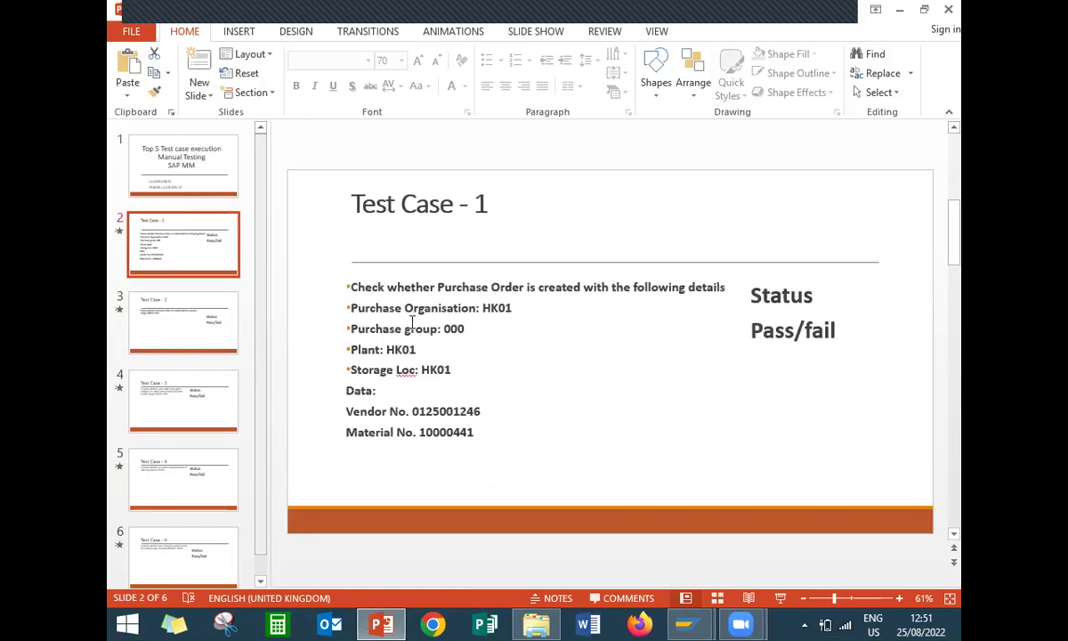
{"action": "left_click", "coordinate": [370, 290]}
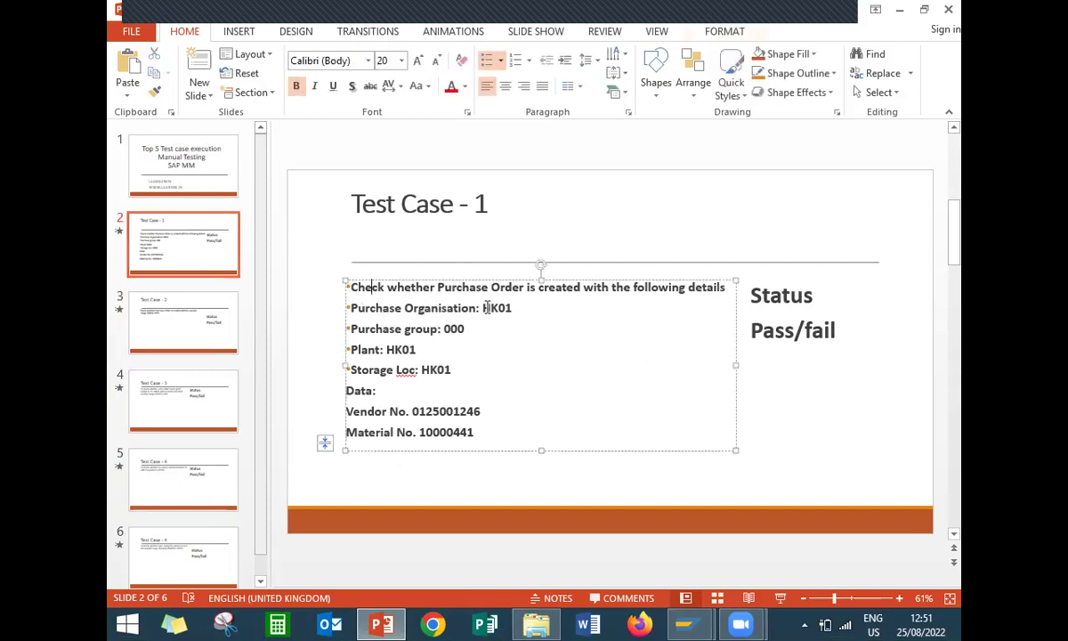
- Bring SAP Easy Access forward and launch the Create Purchase Order transaction (ME21N)
{"action": "mouse_move", "coordinate": [688, 621]}
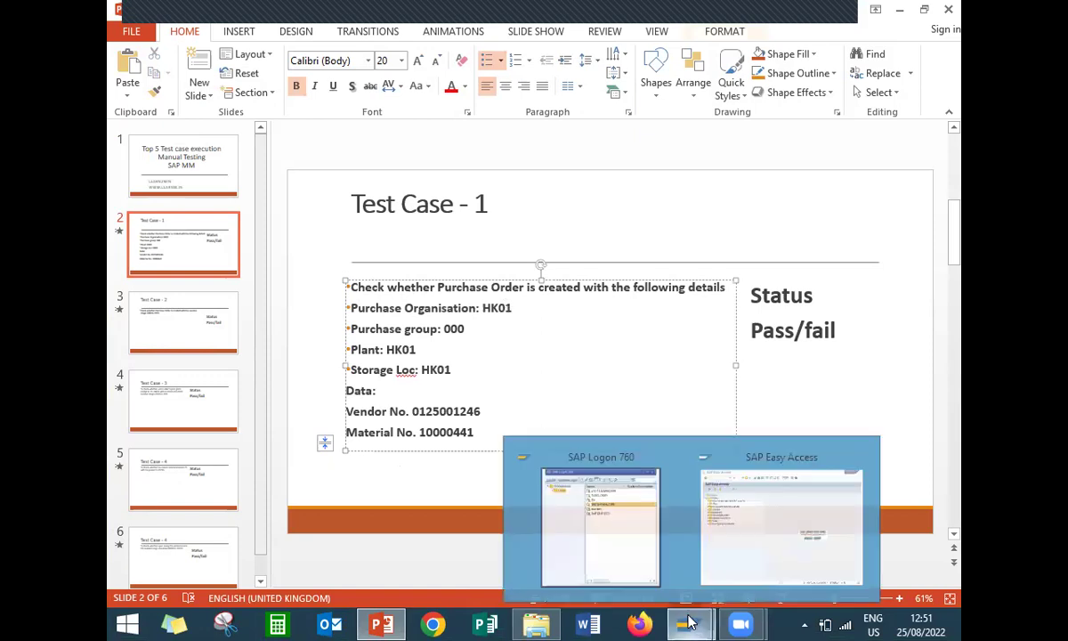
{"action": "left_click", "coordinate": [762, 531]}
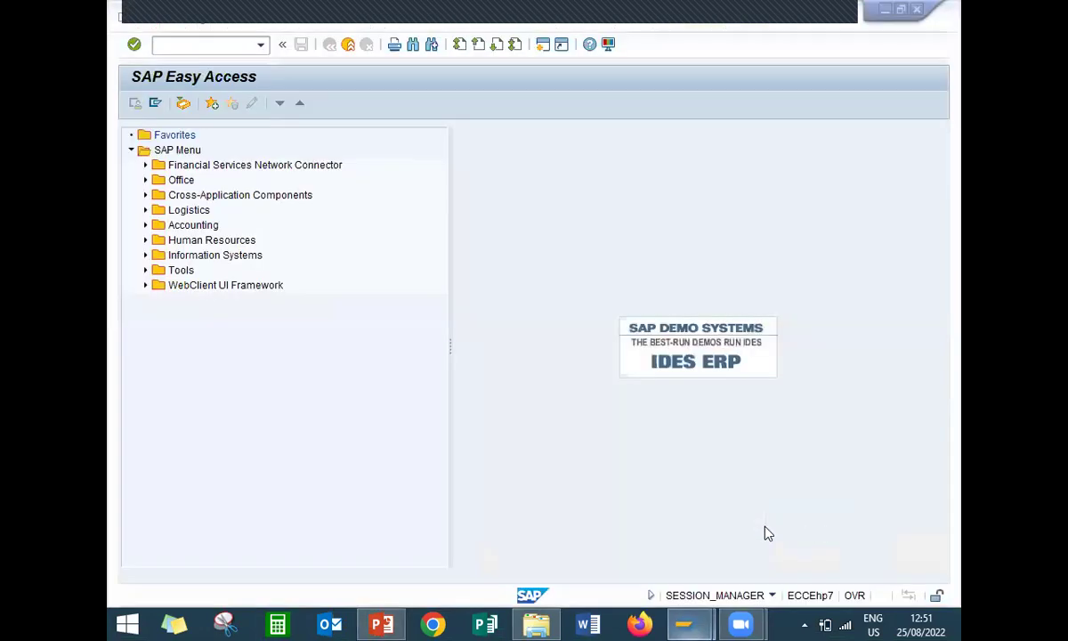
{"action": "left_click", "coordinate": [218, 43]}
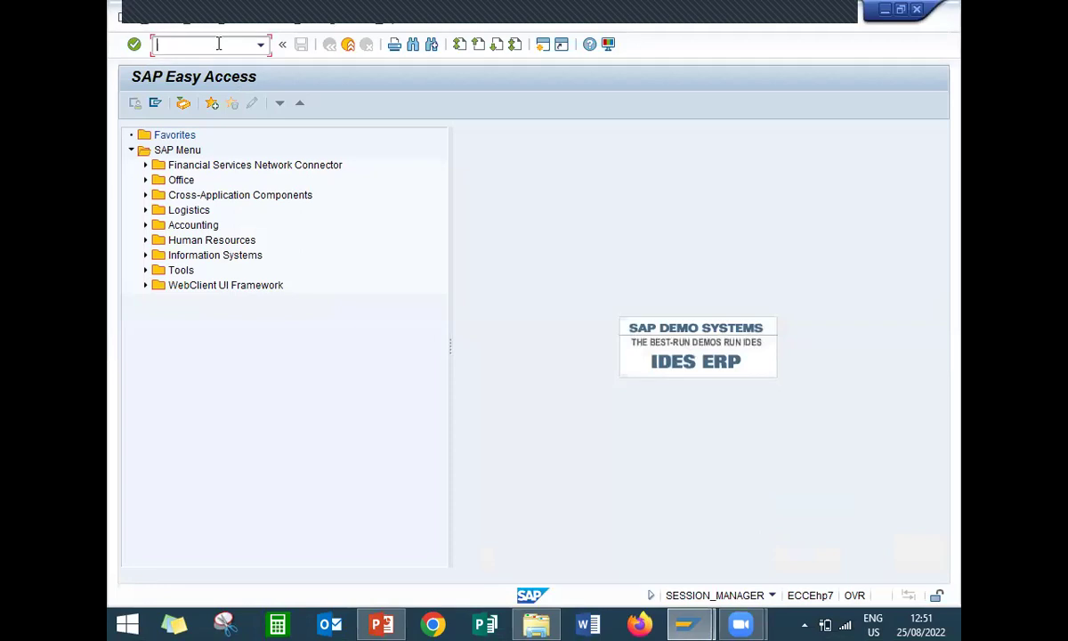
{"action": "type", "text": "ME21N"}
{"action": "key", "text": "Return"}
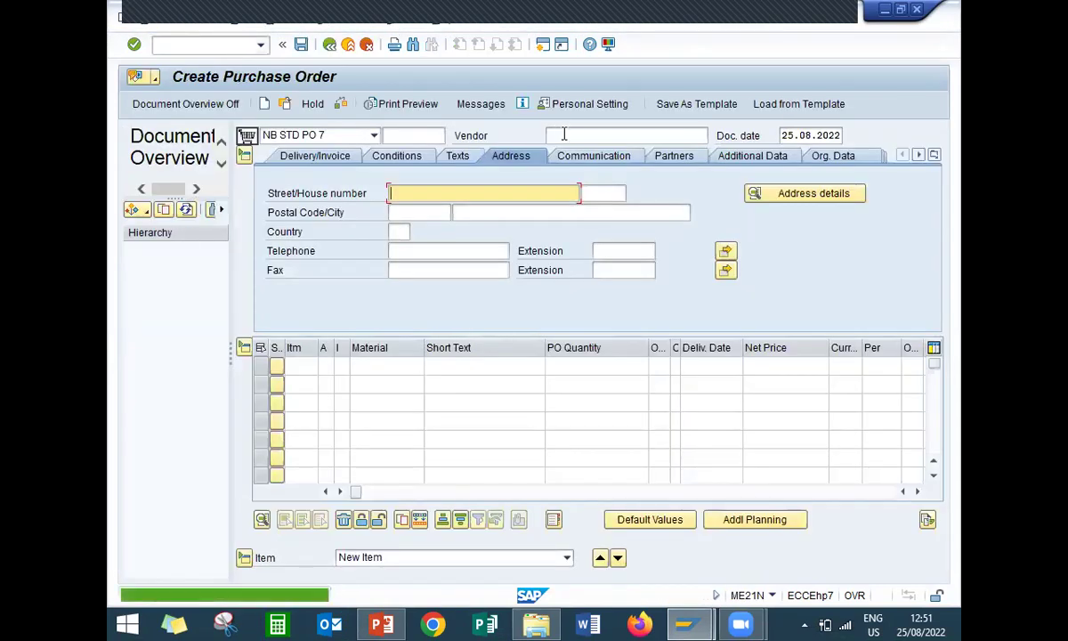
- Copy the vendor number from the Test Case - 1 slide into the order's Vendor field
{"action": "left_click", "coordinate": [381, 623]}
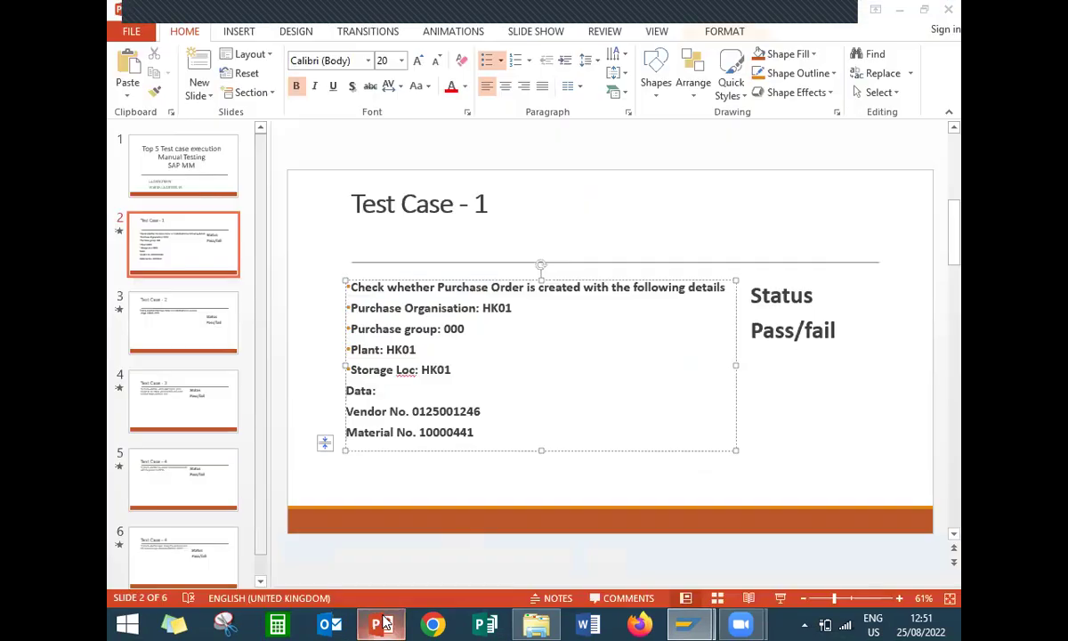
{"action": "double_click", "coordinate": [473, 412]}
{"action": "key", "text": "ctrl+c"}
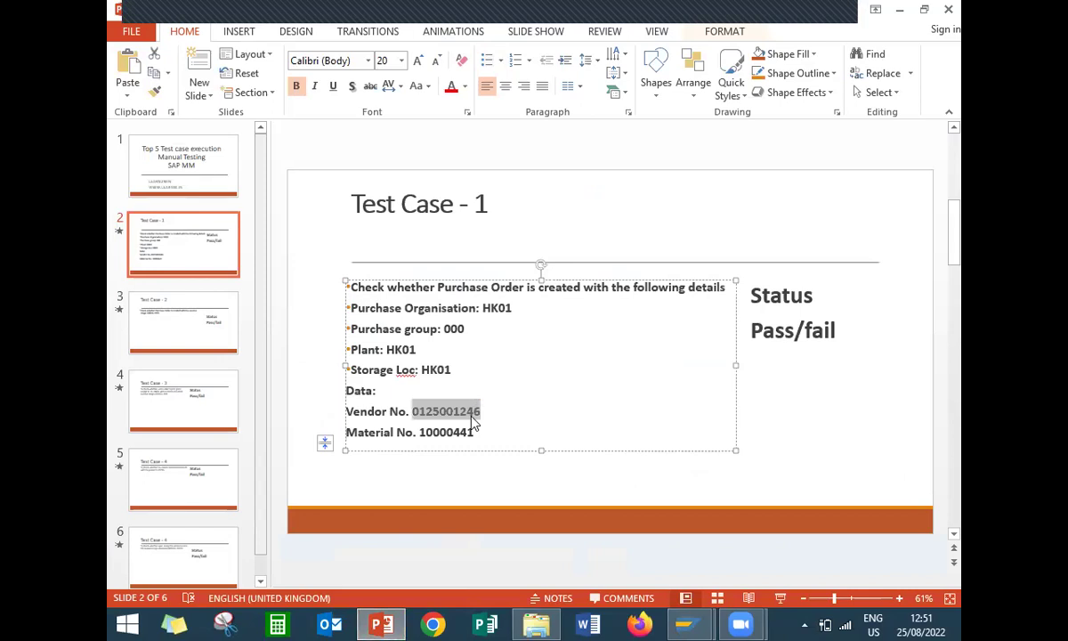
{"action": "key", "text": "alt+Tab"}
{"action": "left_click", "coordinate": [602, 136]}
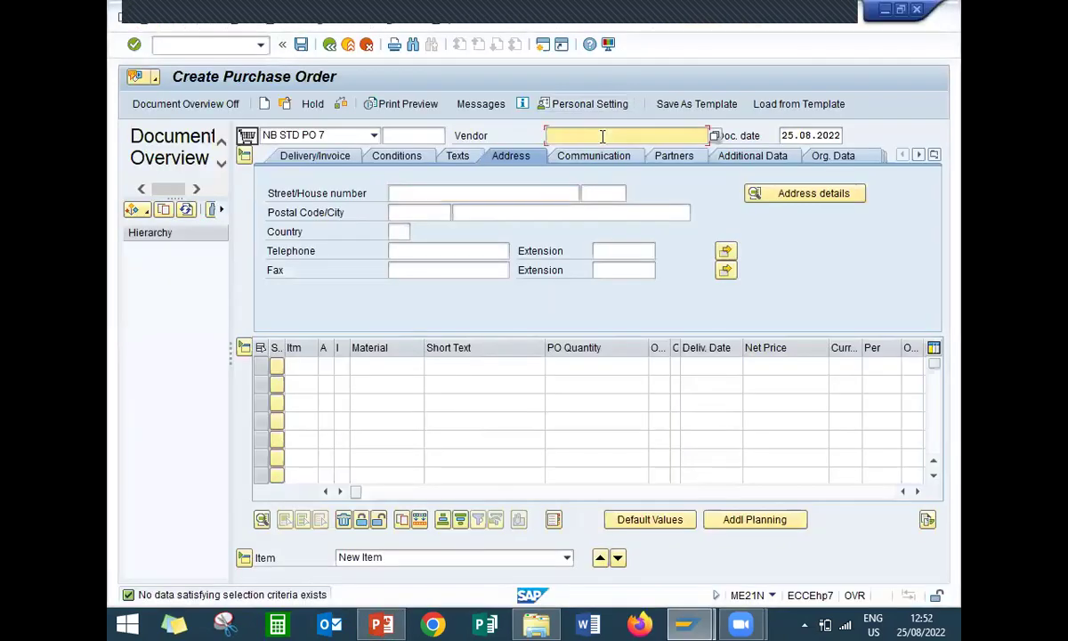
{"action": "key", "text": "ctrl+v"}
{"action": "key", "text": "Return"}
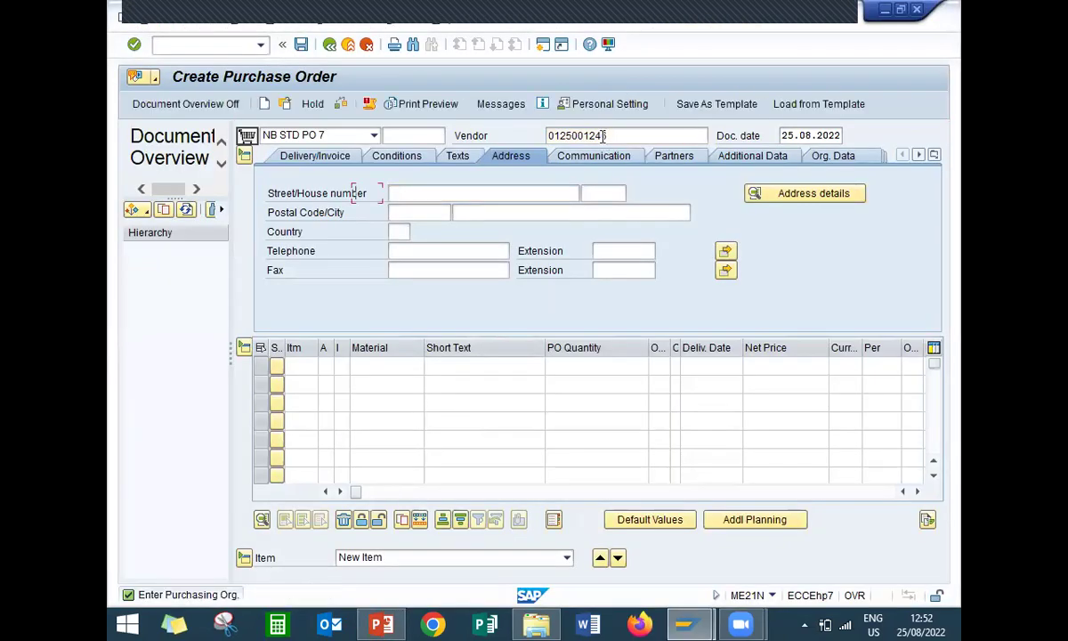
- Set purchasing organisation HK01 and purchasing group 000 on the order
{"action": "key", "text": "Down"}
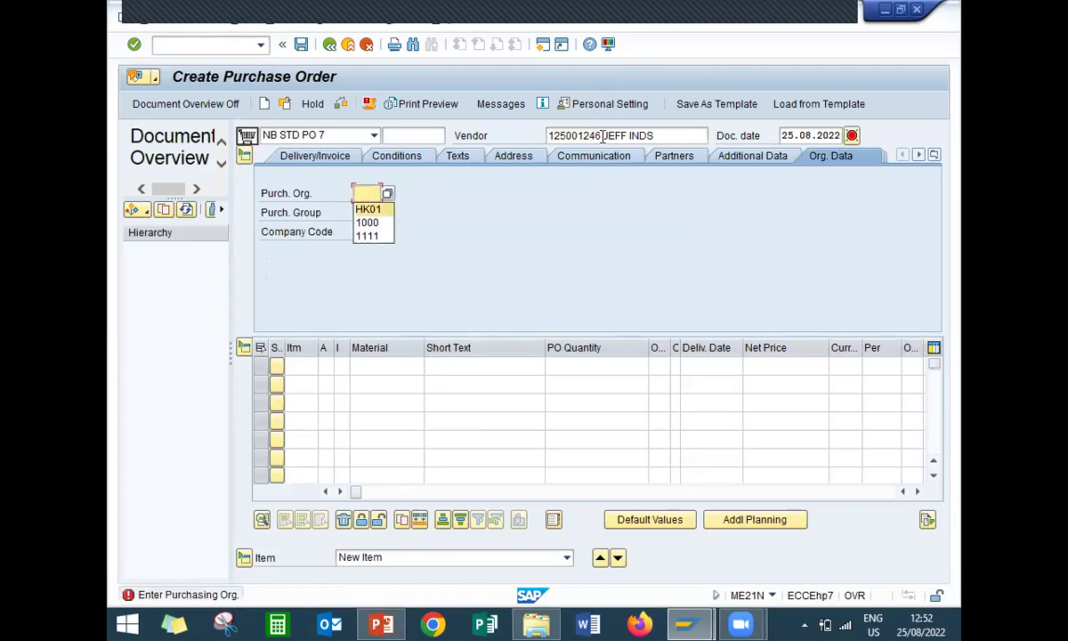
{"action": "key", "text": "Return"}
{"action": "key", "text": "Return"}
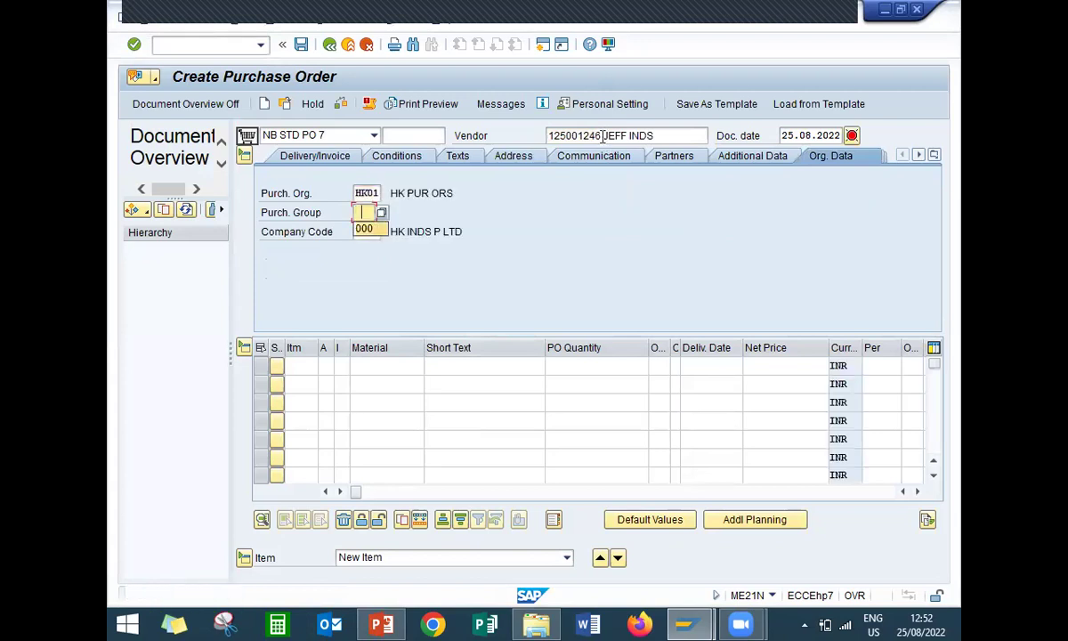
{"action": "key", "text": "Down"}
{"action": "key", "text": "Return"}
{"action": "key", "text": "Return"}
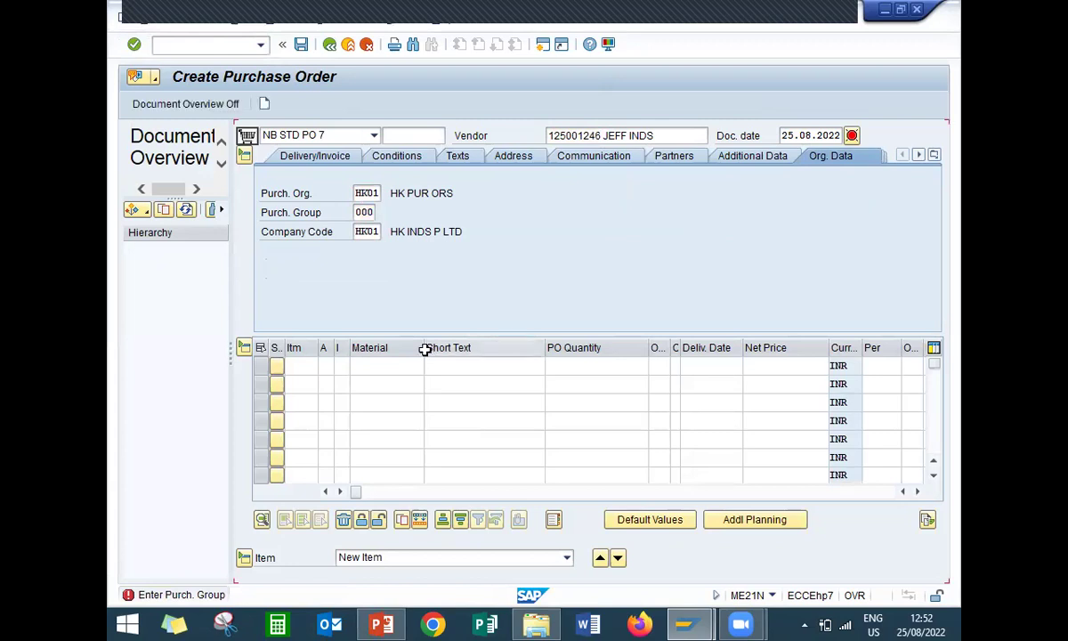
- Copy material number 10000441 from the Test Case - 1 slide
{"action": "key", "text": "alt+Tab"}
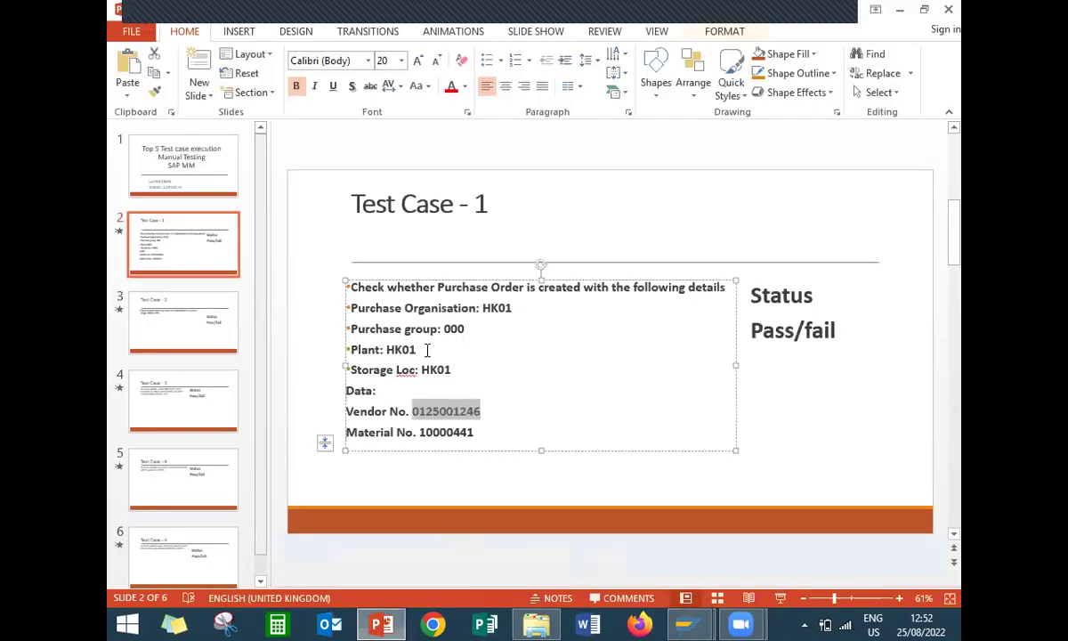
{"action": "double_click", "coordinate": [446, 434]}
{"action": "key", "text": "ctrl+c"}
{"action": "key", "text": "alt+Tab"}
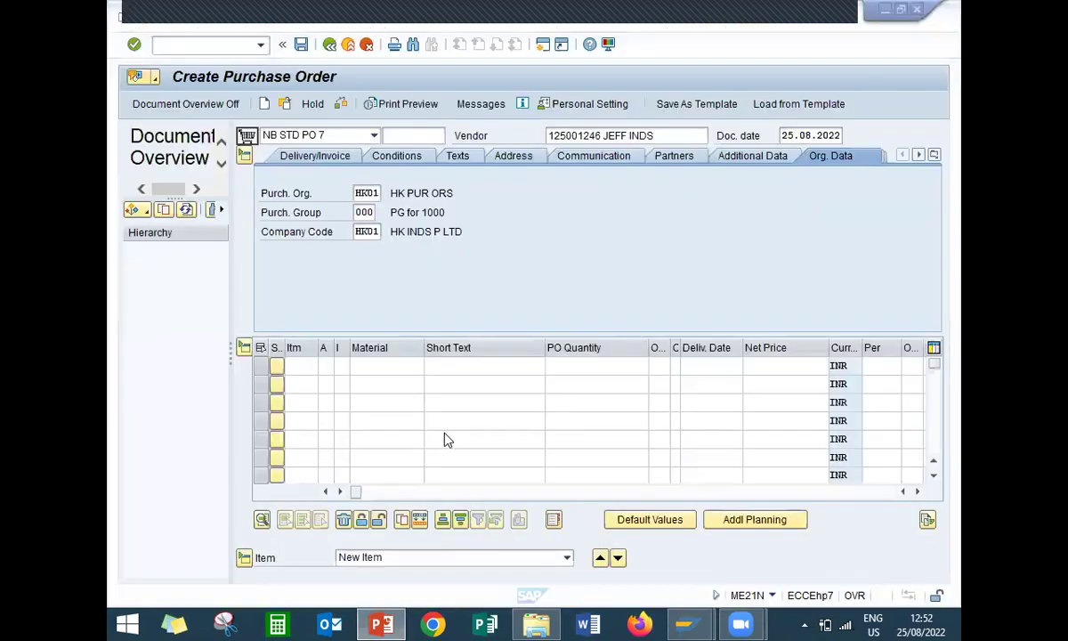
- Enter material 10000441 on item 10 with PO quantity 10
{"action": "left_click", "coordinate": [385, 364]}
{"action": "key", "text": "ctrl+v"}
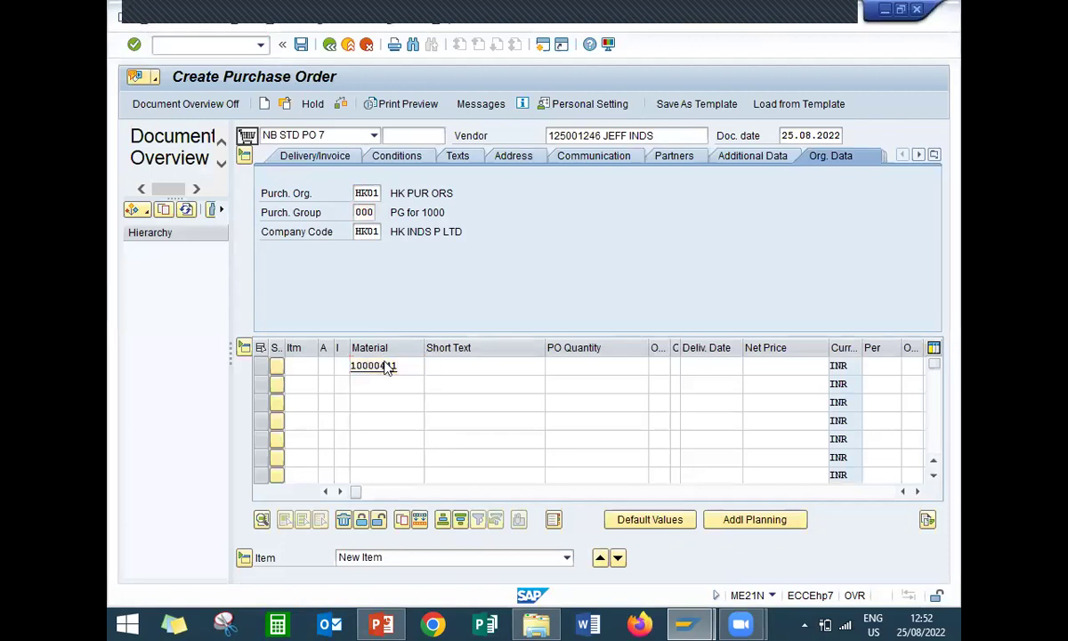
{"action": "key", "text": "Return"}
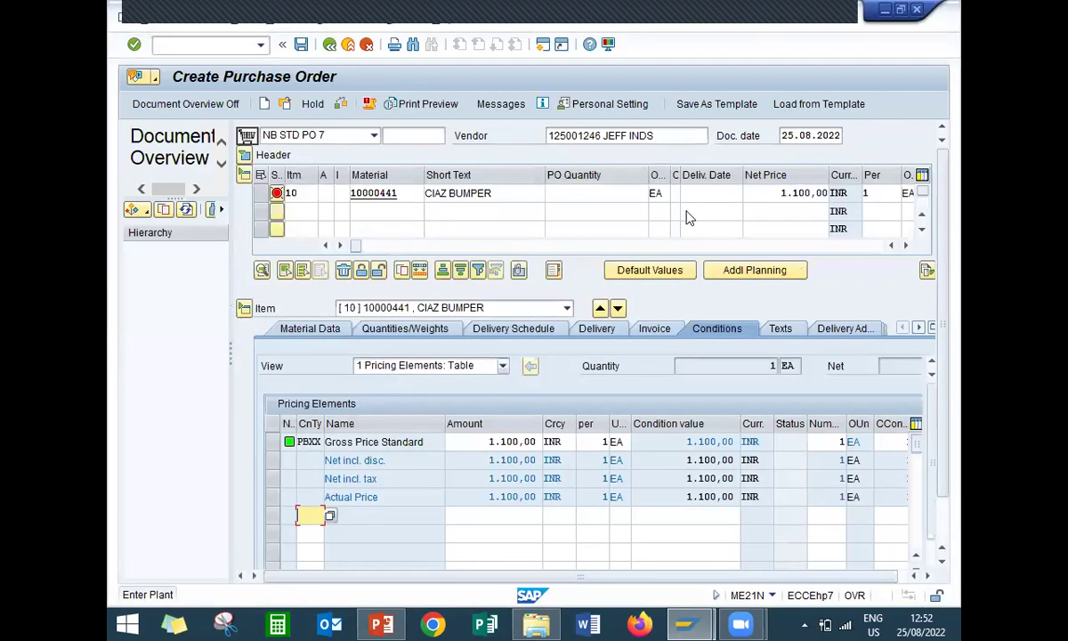
{"action": "left_click", "coordinate": [584, 190]}
{"action": "type", "text": "1"}
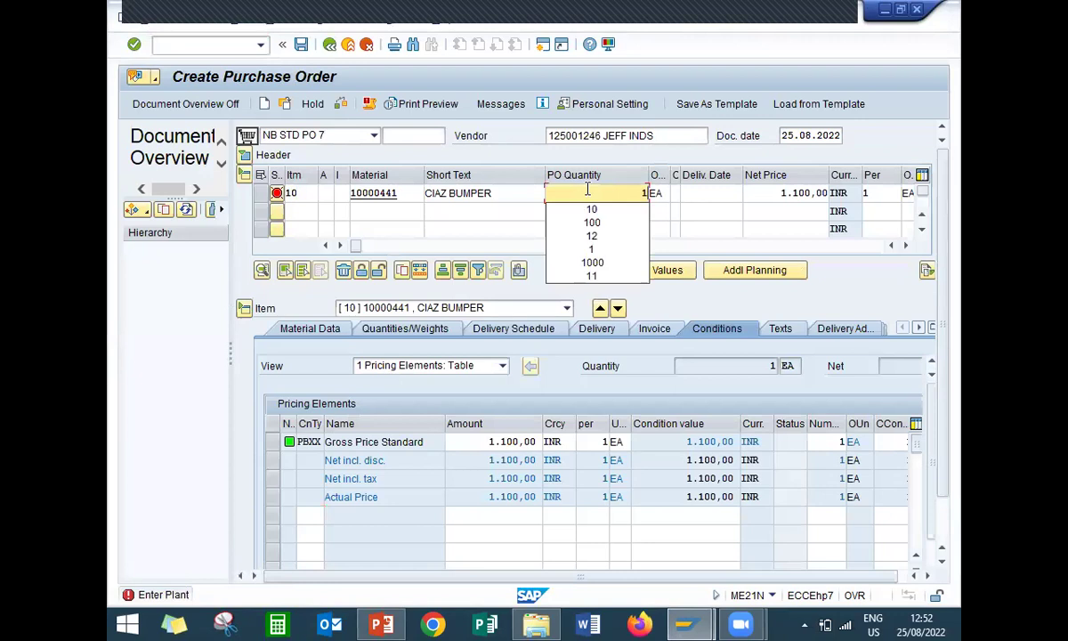
{"action": "left_click", "coordinate": [591, 208]}
{"action": "key", "text": "Return"}
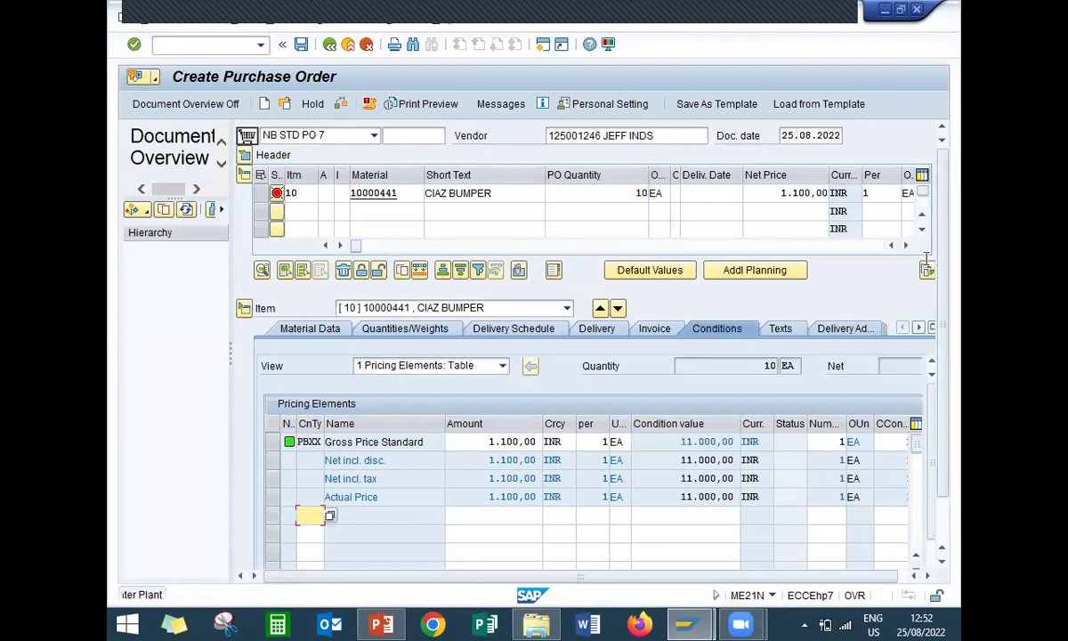
- Set the item's plant to HK01 and storage location to HK01
{"action": "left_click", "coordinate": [905, 246]}
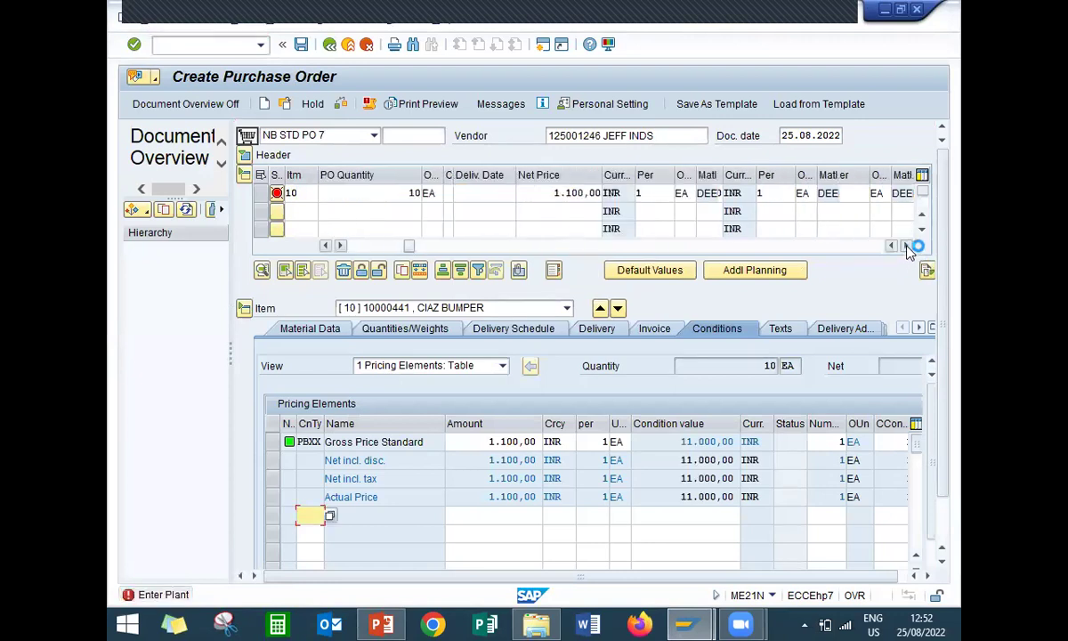
{"action": "left_click", "coordinate": [641, 194]}
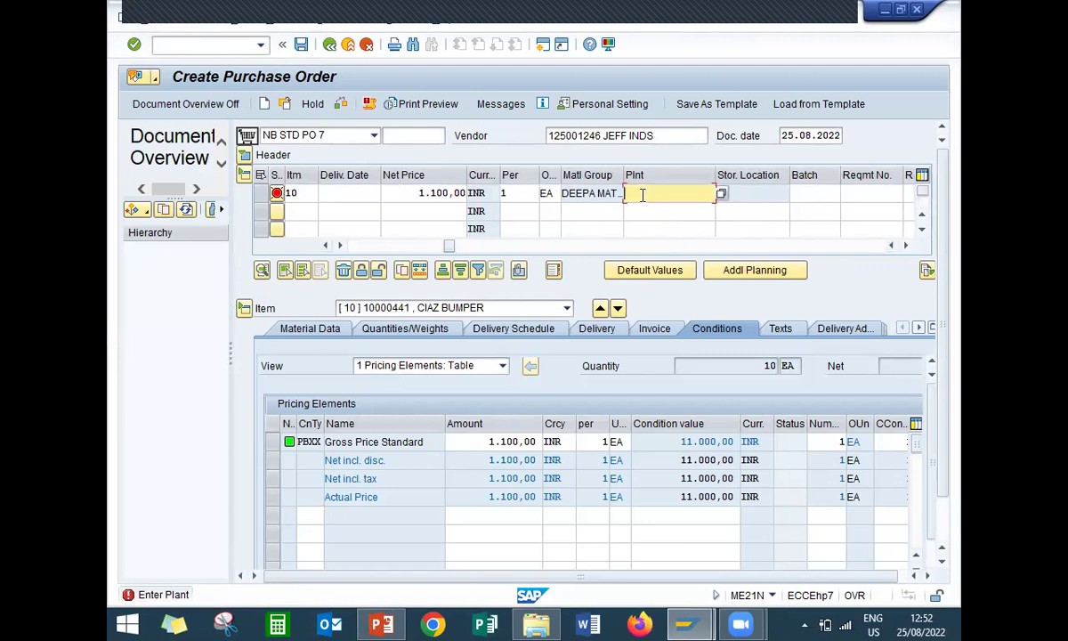
{"action": "type", "text": "HK01"}
{"action": "key", "text": "Return"}
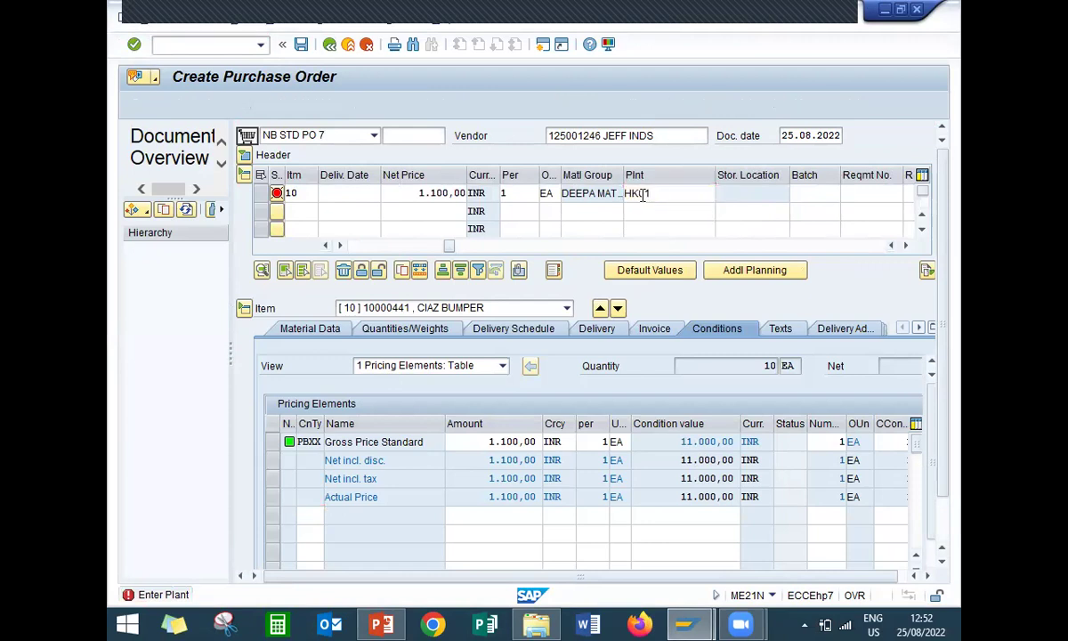
{"action": "left_click", "coordinate": [755, 193]}
{"action": "type", "text": "HK01"}
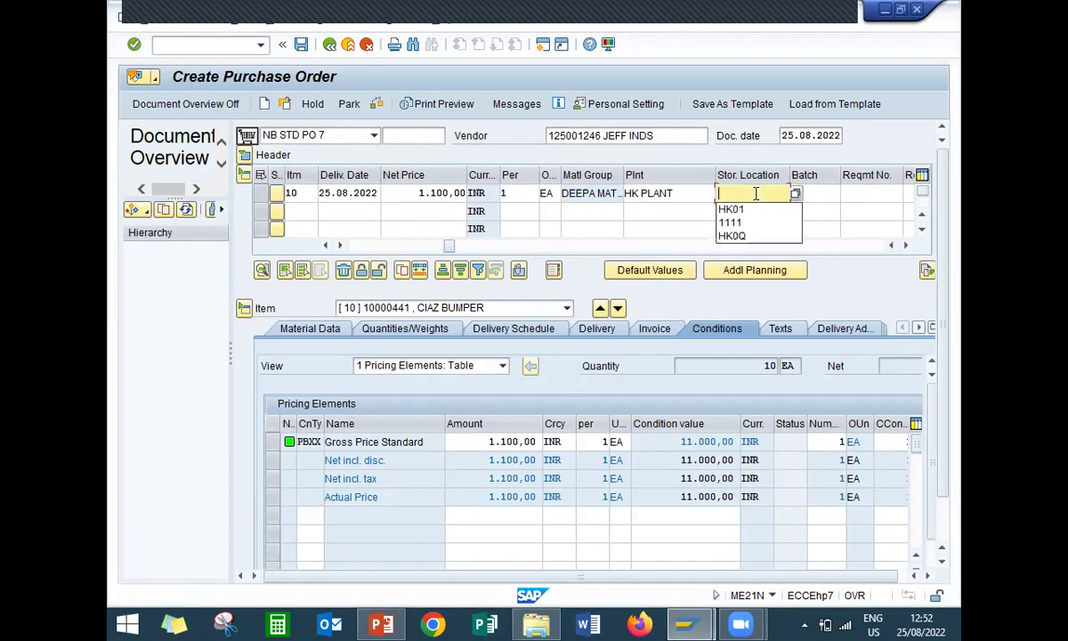
{"action": "key", "text": "Return"}
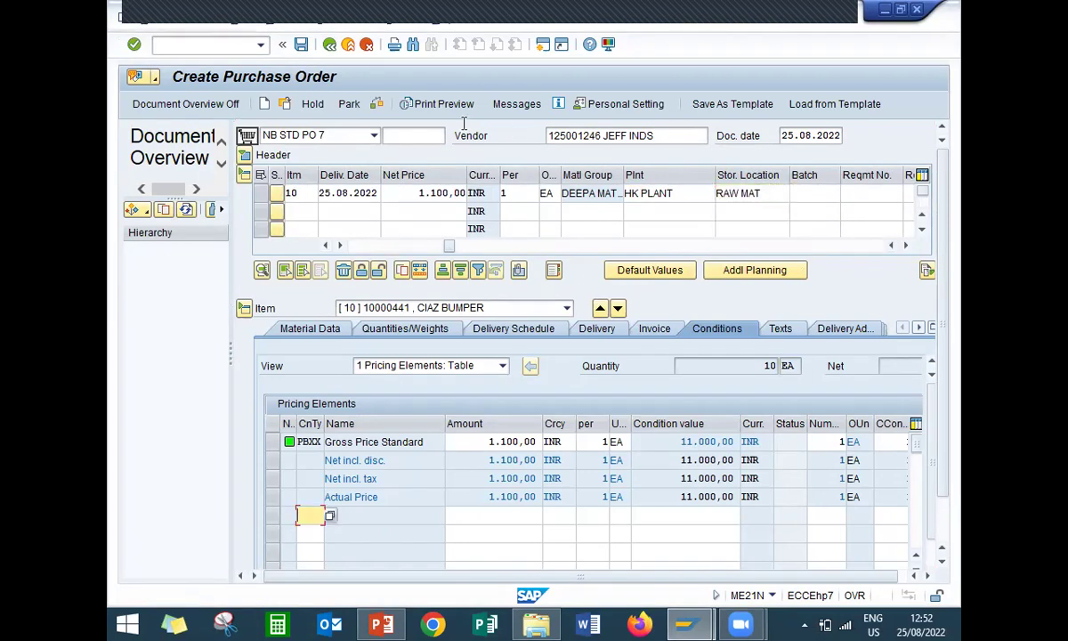
- Save the purchase order, confirming despite system messages, and return to PowerPoint
{"action": "left_click", "coordinate": [300, 44]}
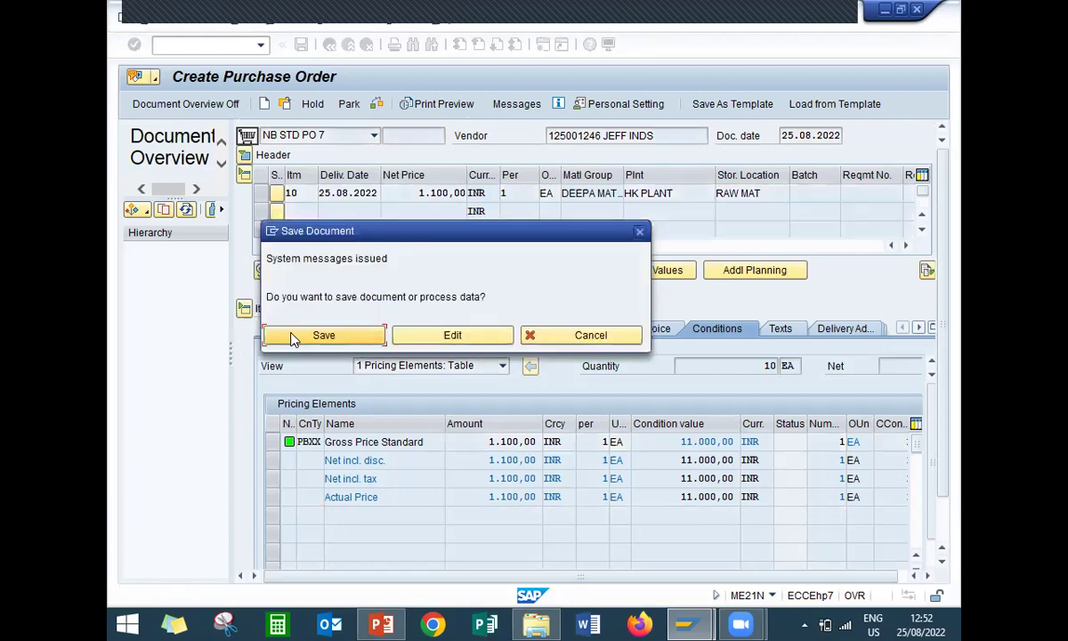
{"action": "left_click", "coordinate": [294, 337]}
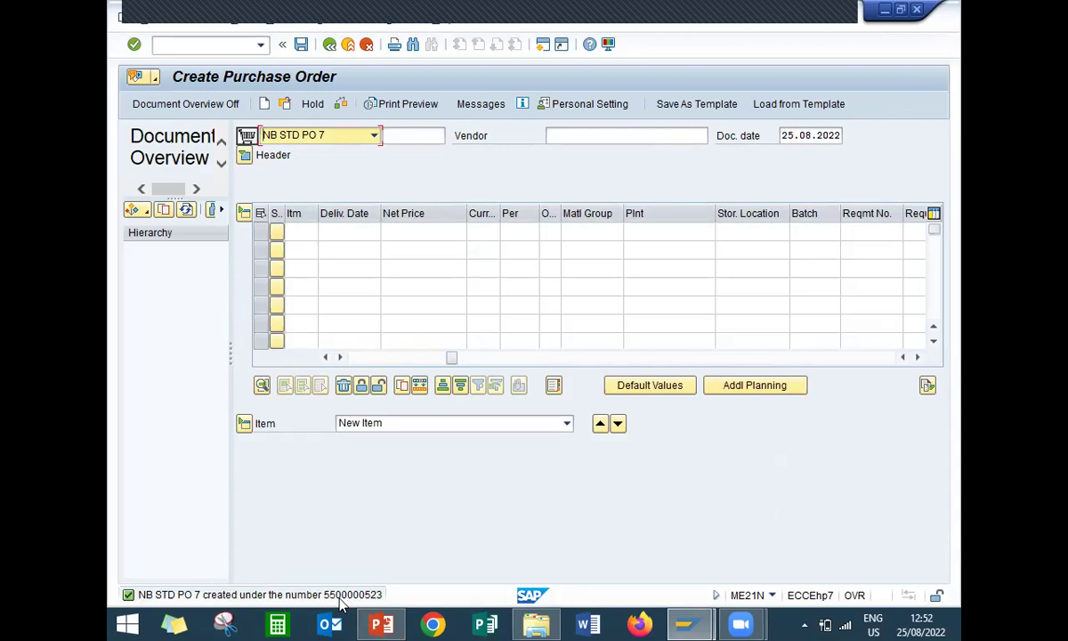
{"action": "left_click", "coordinate": [381, 624]}
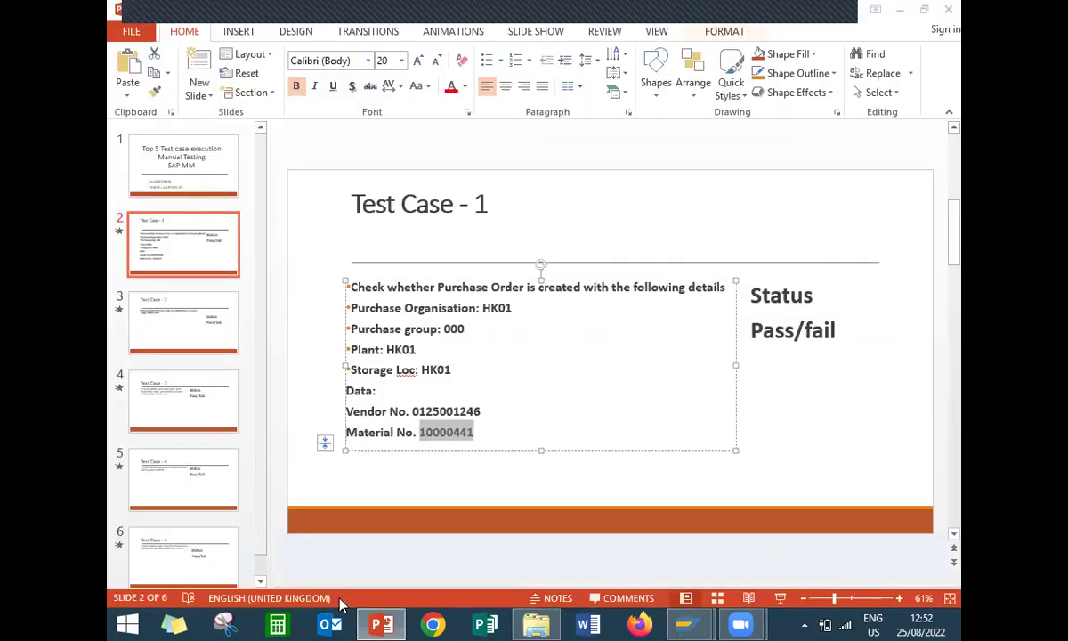
- Change Test Case 1's status from Pass/fail to Pass and go to the Test Case - 2 slide
{"action": "left_click", "coordinate": [796, 333]}
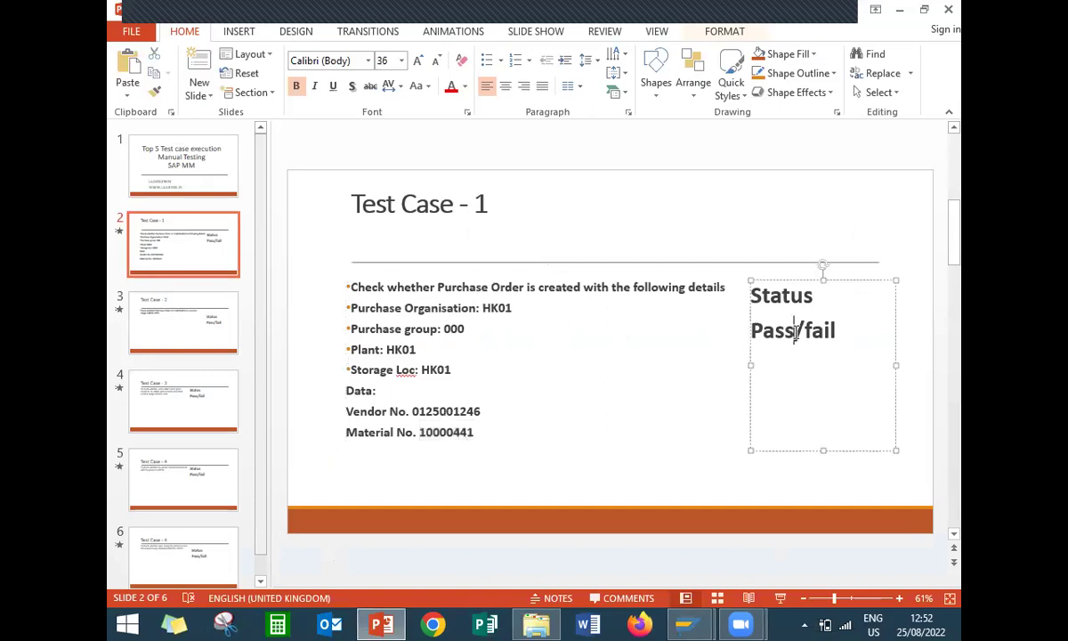
{"action": "key", "text": "Delete"}
{"action": "key", "text": "Delete"}
{"action": "key", "text": "Delete"}
{"action": "key", "text": "Delete"}
{"action": "key", "text": "Delete"}
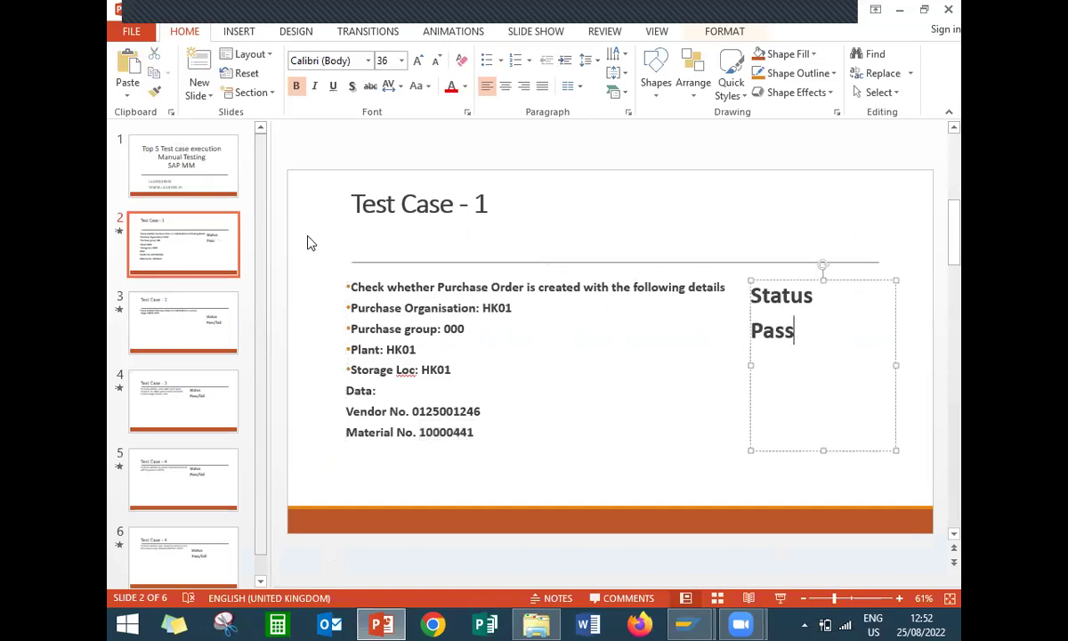
{"action": "left_click", "coordinate": [186, 299]}
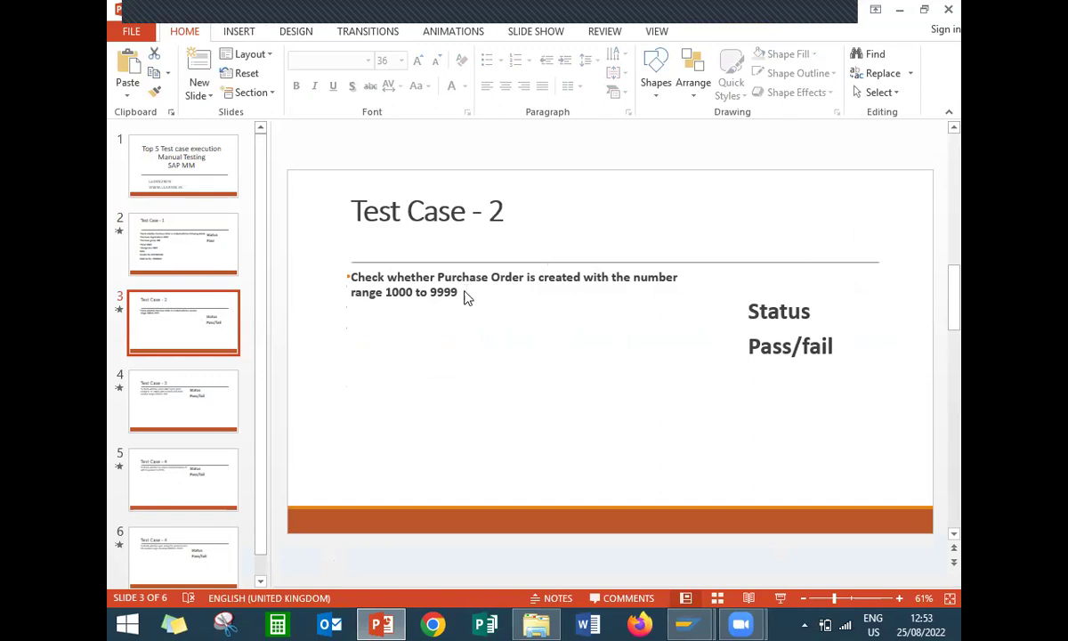
{"action": "key", "text": "alt+Tab"}
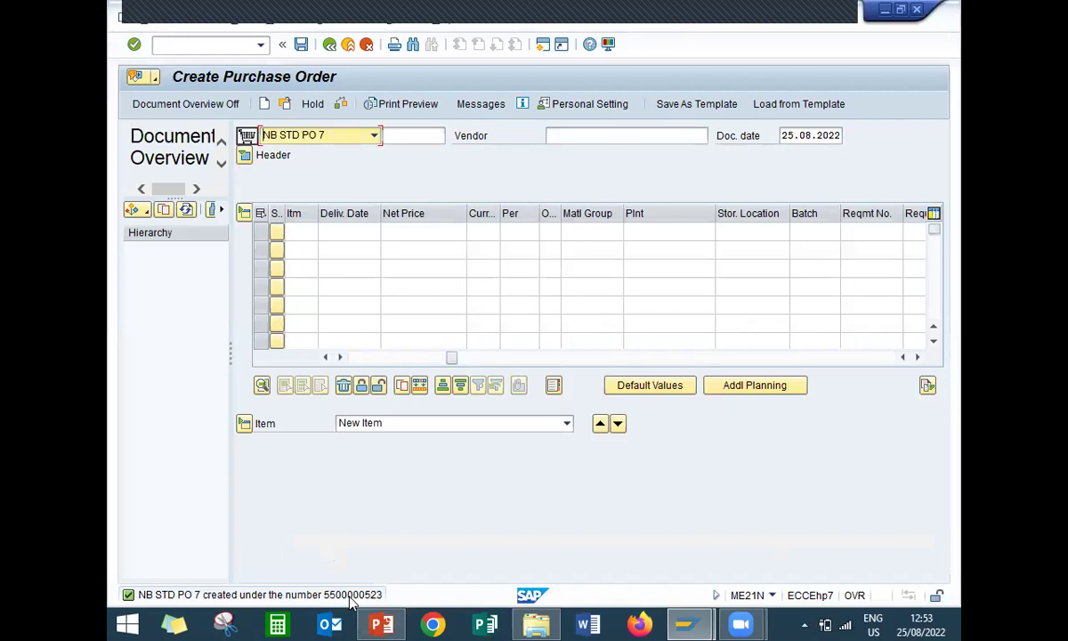
{"action": "key", "text": "F1"}
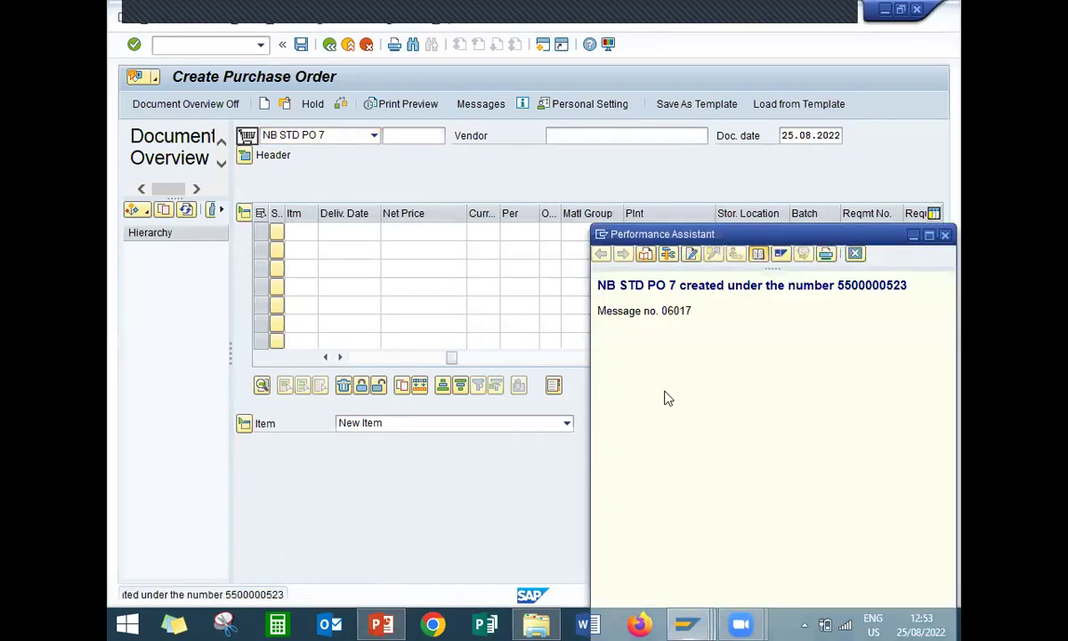
{"action": "double_click", "coordinate": [875, 286]}
{"action": "key", "text": "ctrl+c"}
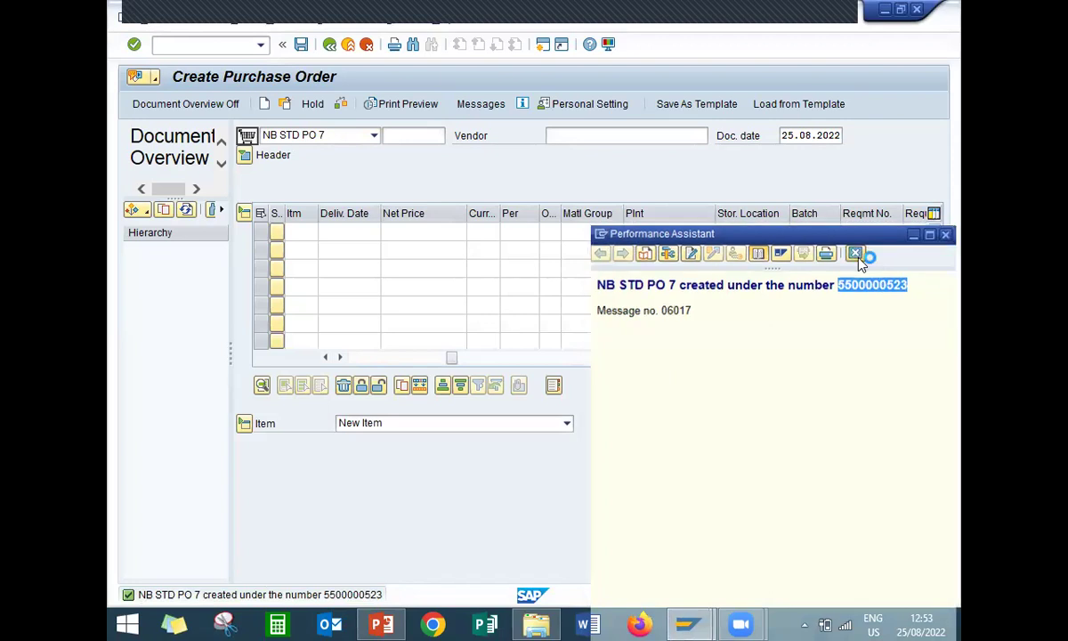
{"action": "left_click", "coordinate": [856, 255]}
{"action": "key", "text": "alt+Tab"}
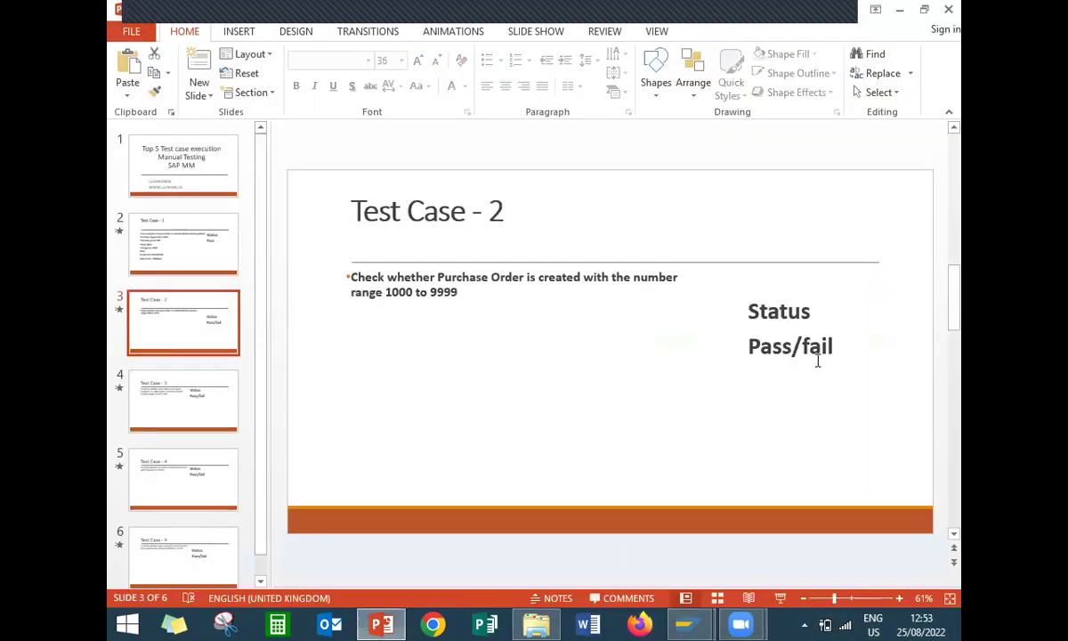
{"action": "left_click", "coordinate": [804, 346]}
{"action": "key", "text": "BackSpace"}
{"action": "key", "text": "BackSpace"}
{"action": "key", "text": "BackSpace"}
{"action": "key", "text": "BackSpace"}
{"action": "key", "text": "BackSpace"}
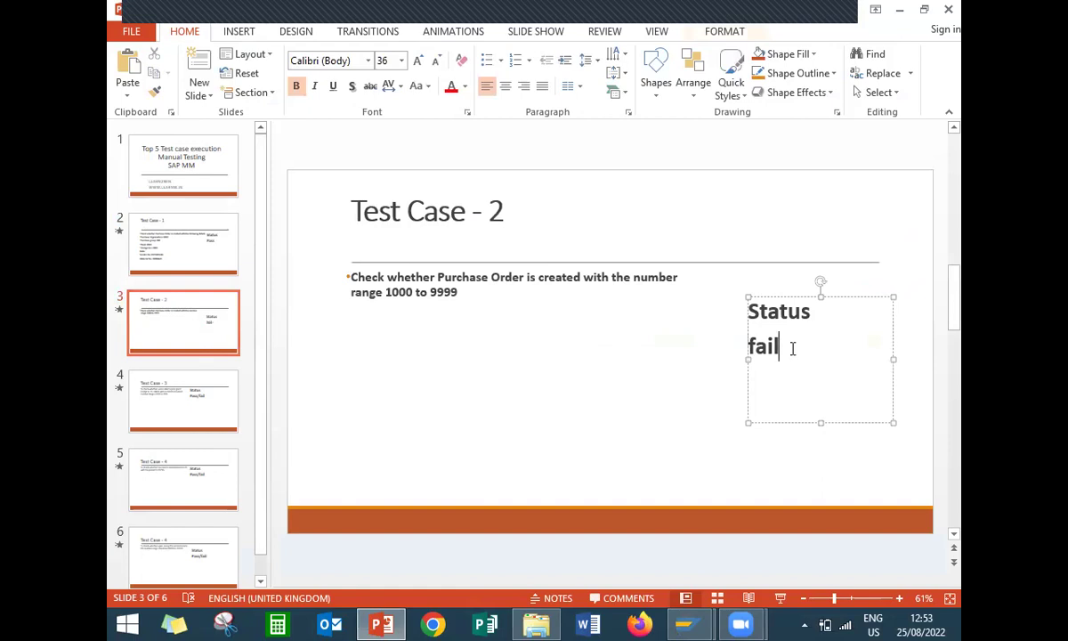
{"action": "key", "text": "Return"}
{"action": "key", "text": "ctrl+v"}
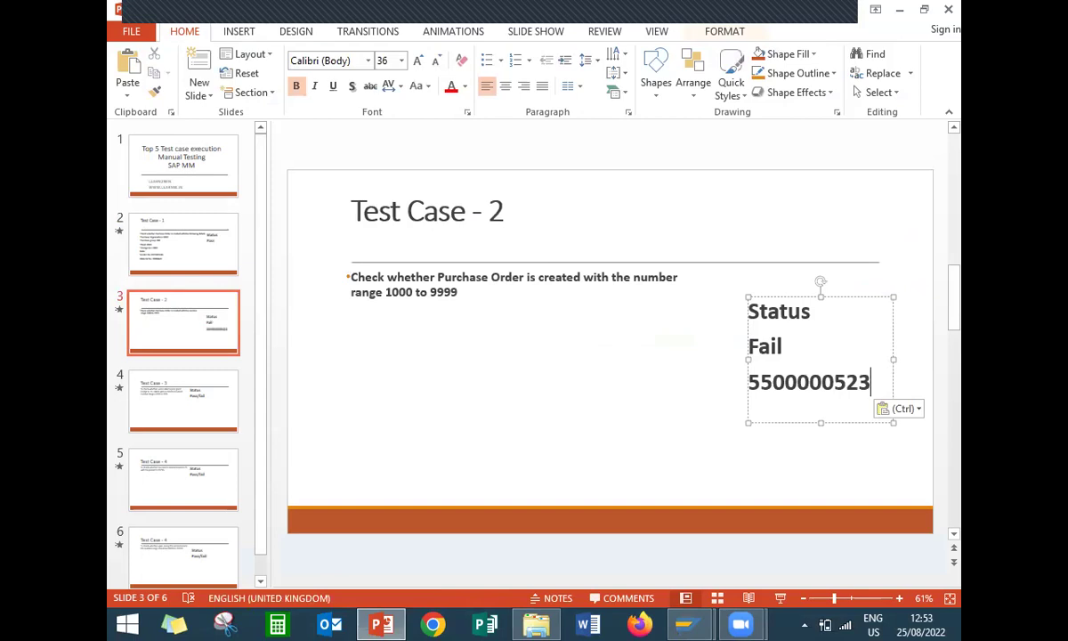
- Colour the word Fail red and move on to the Test Case - 3 slide
{"action": "double_click", "coordinate": [762, 348]}
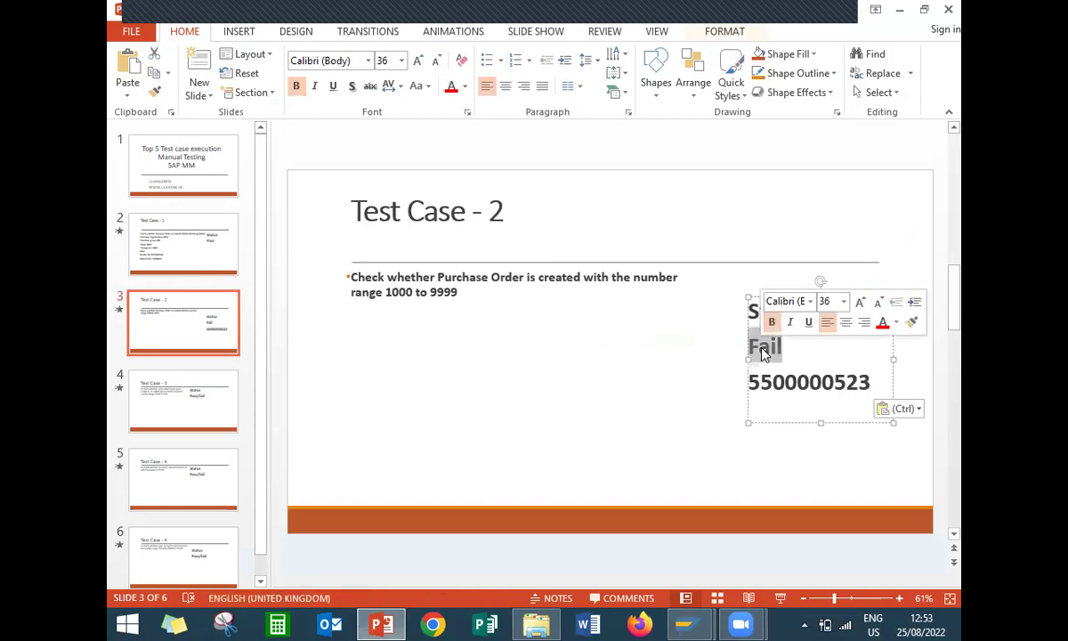
{"action": "left_click", "coordinate": [884, 326]}
{"action": "left_click", "coordinate": [619, 394]}
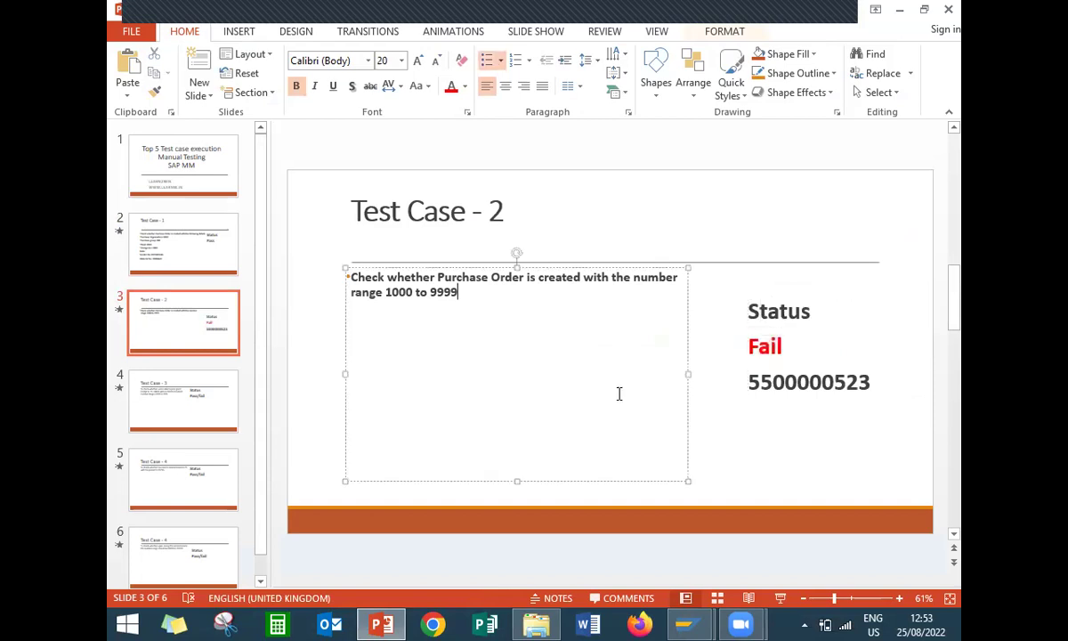
{"action": "left_click", "coordinate": [179, 410]}
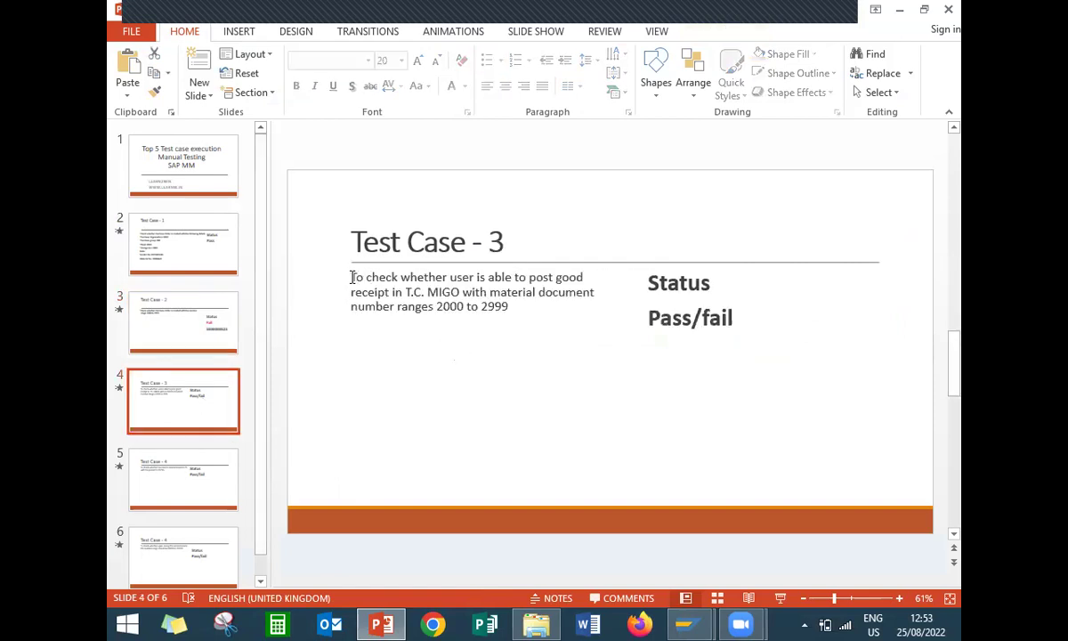
- Review the Test Case 3 MIGO goods-receipt description, then head back to SAP
{"action": "left_click_drag", "start_coordinate": [351, 277], "coordinate": [447, 277]}
{"action": "left_click", "coordinate": [459, 292]}
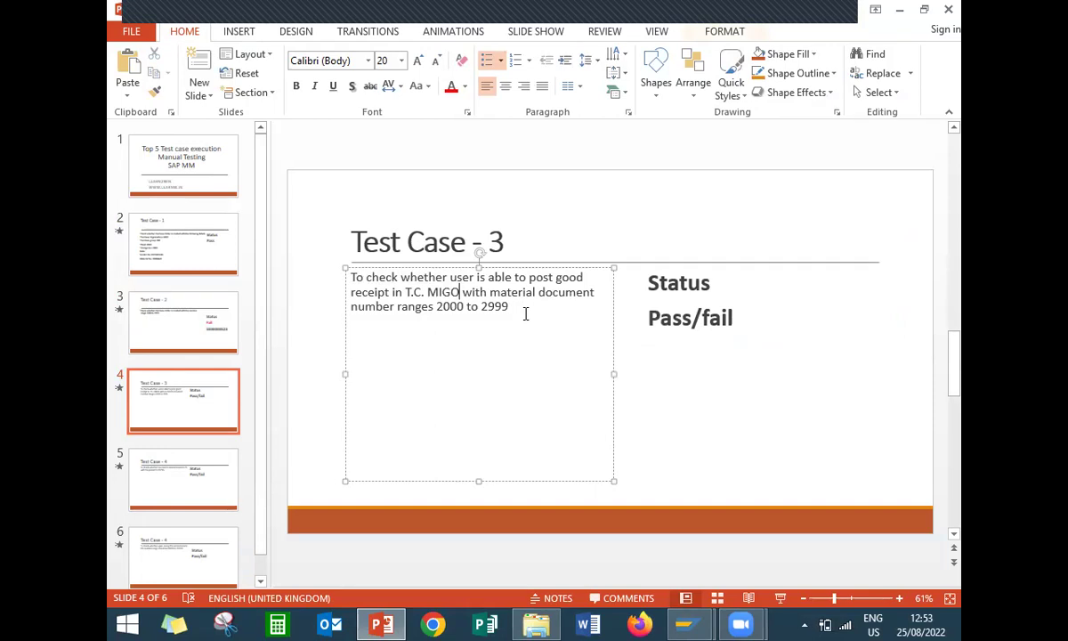
{"action": "key", "text": "alt"}
{"action": "key", "text": "alt+Tab"}
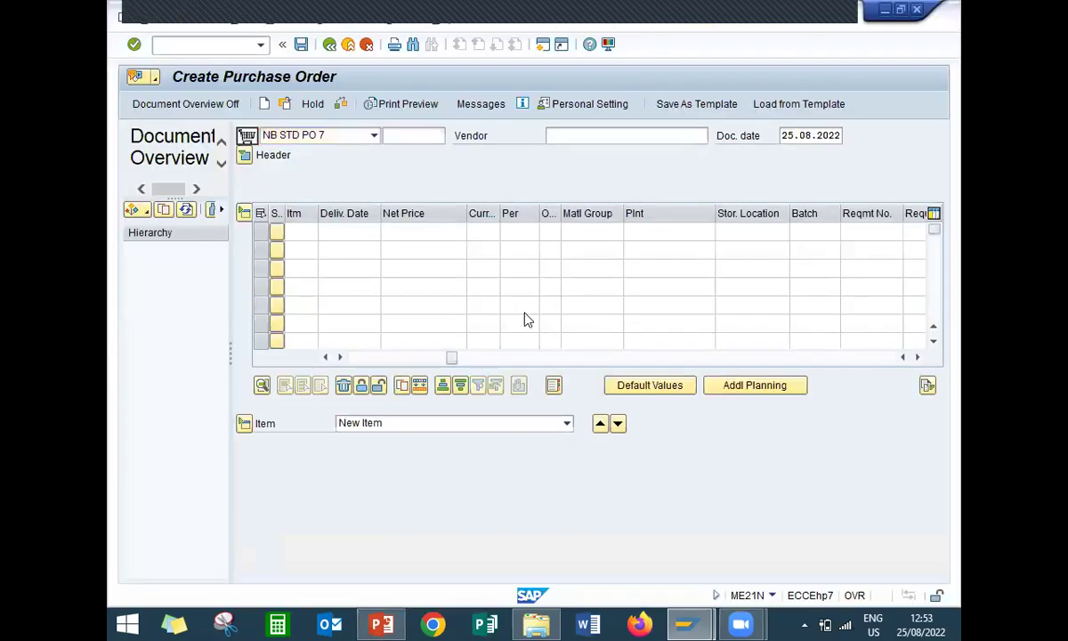
{"action": "key", "text": "F3"}
{"action": "left_click", "coordinate": [249, 48]}
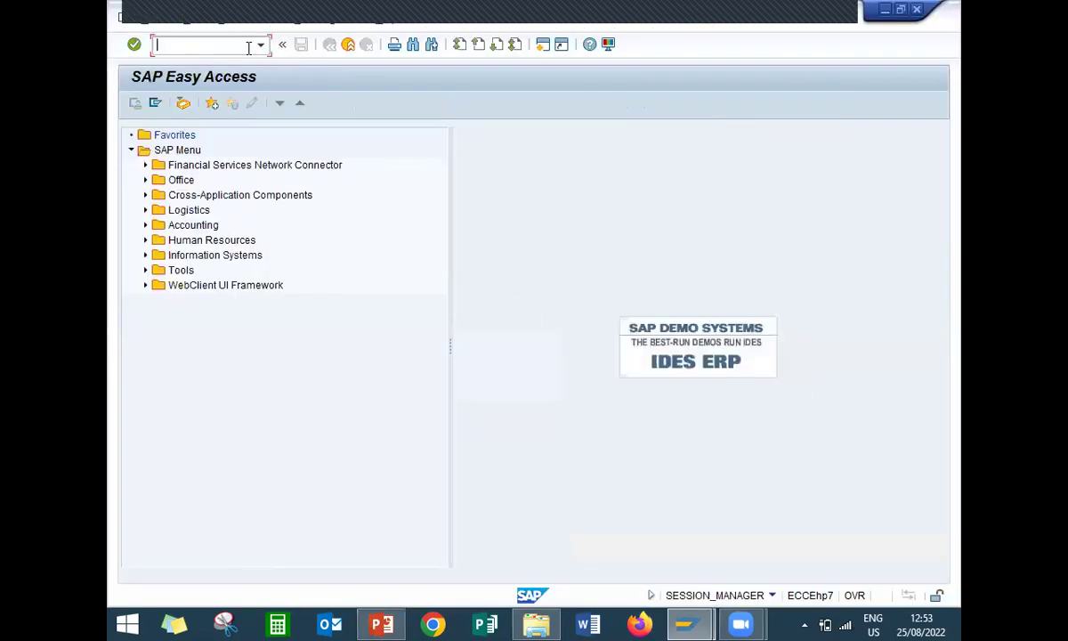
{"action": "type", "text": "MIGO"}
{"action": "key", "text": "Return"}
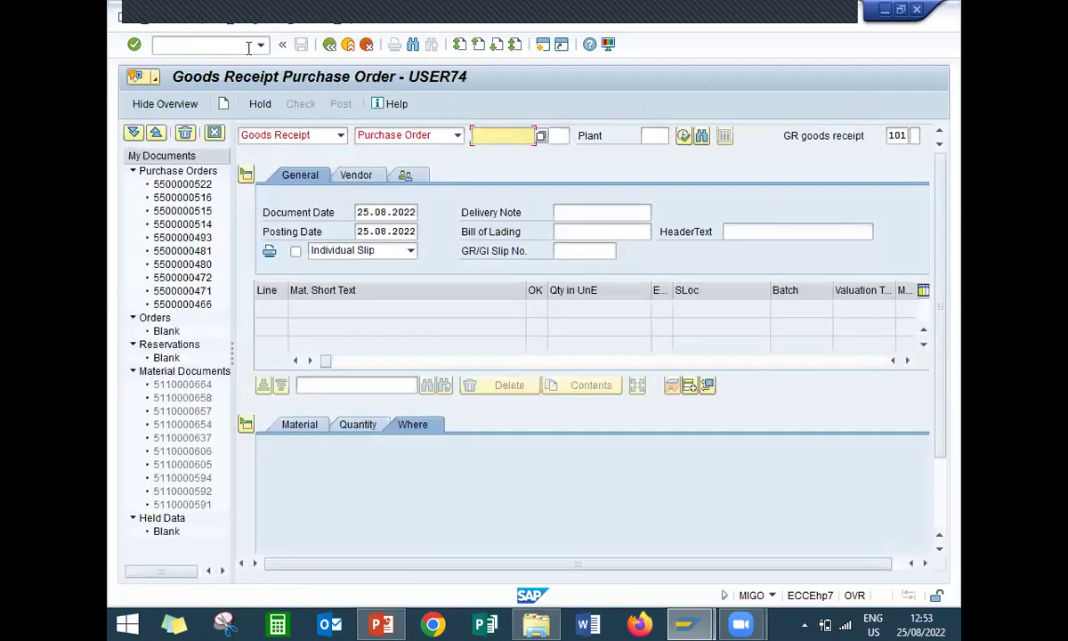
{"action": "key", "text": "ctrl+v"}
{"action": "key", "text": "Return"}
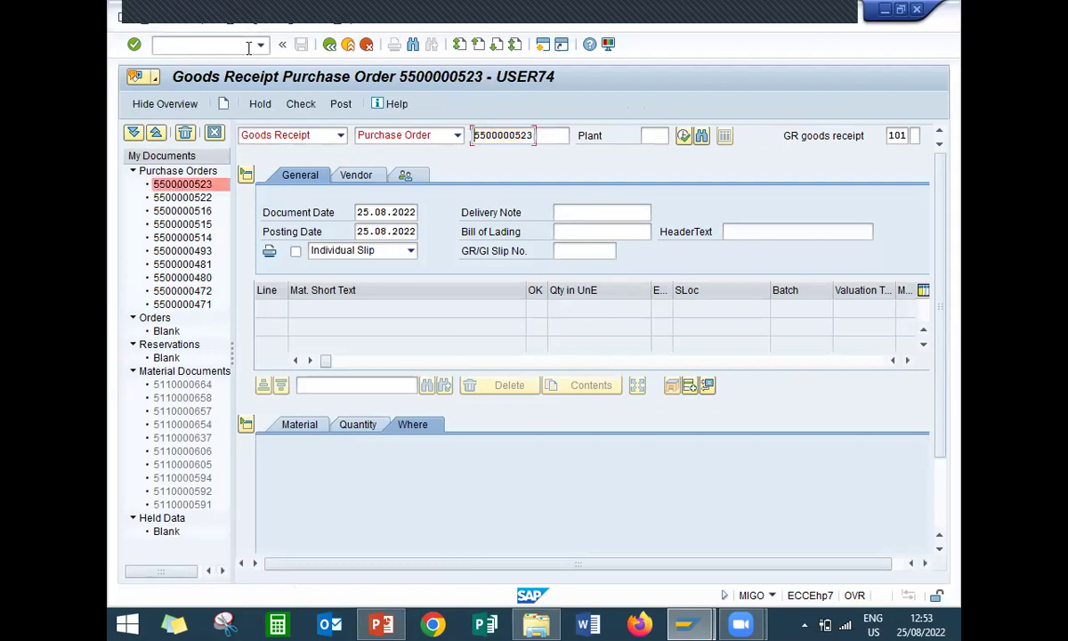
{"action": "left_click_drag", "start_coordinate": [941, 229], "coordinate": [939, 347]}
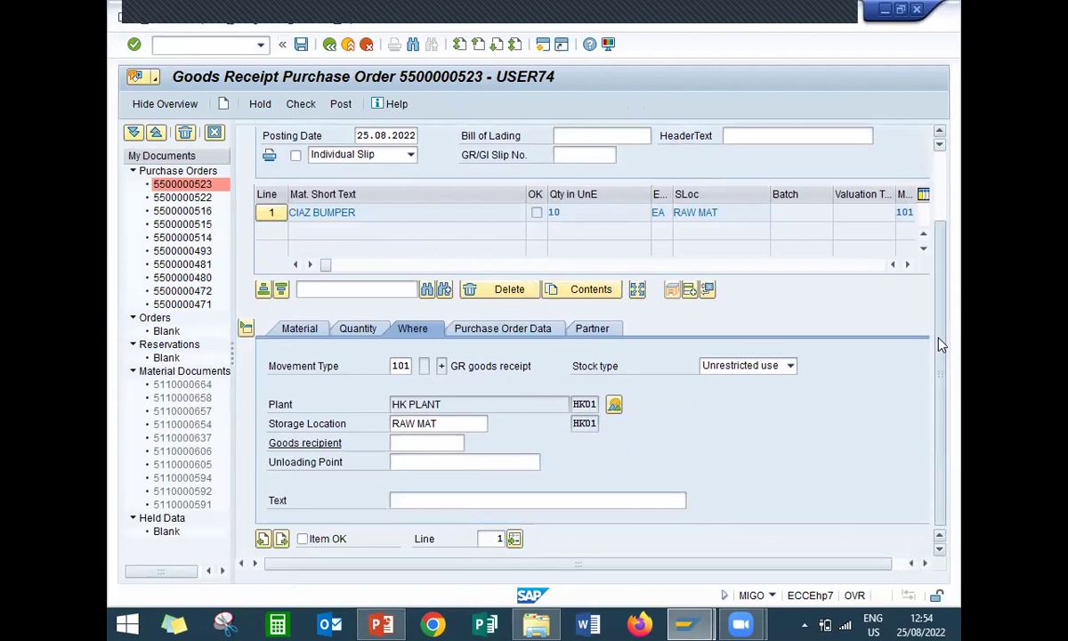
{"action": "left_click", "coordinate": [302, 539]}
{"action": "left_click", "coordinate": [342, 104]}
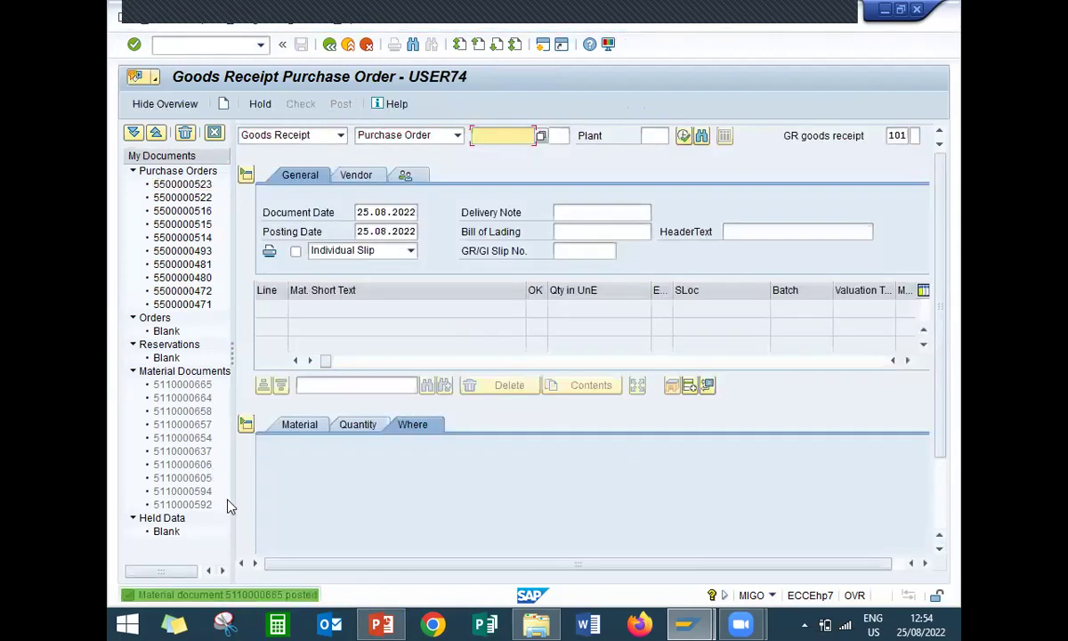
{"action": "double_click", "coordinate": [267, 594]}
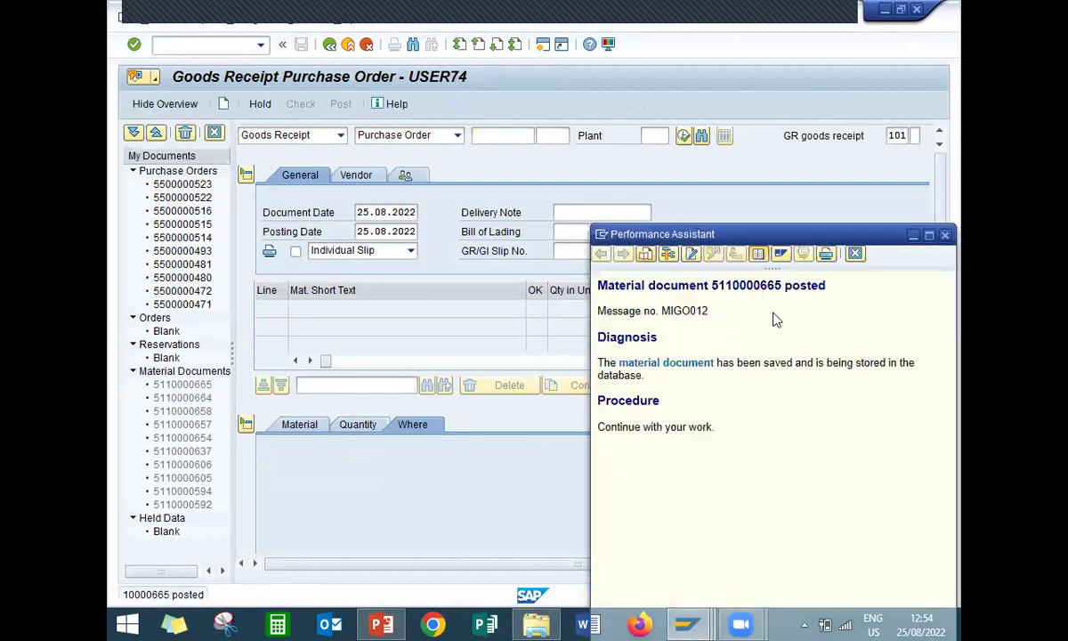
{"action": "double_click", "coordinate": [756, 286]}
{"action": "key", "text": "ctrl+c"}
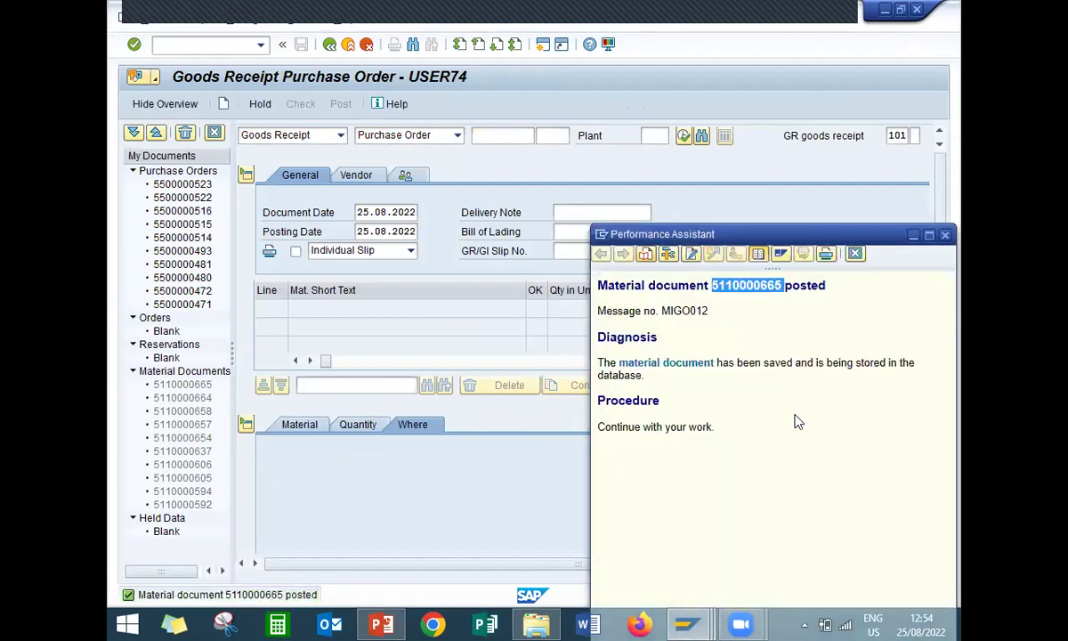
{"action": "left_click", "coordinate": [856, 255]}
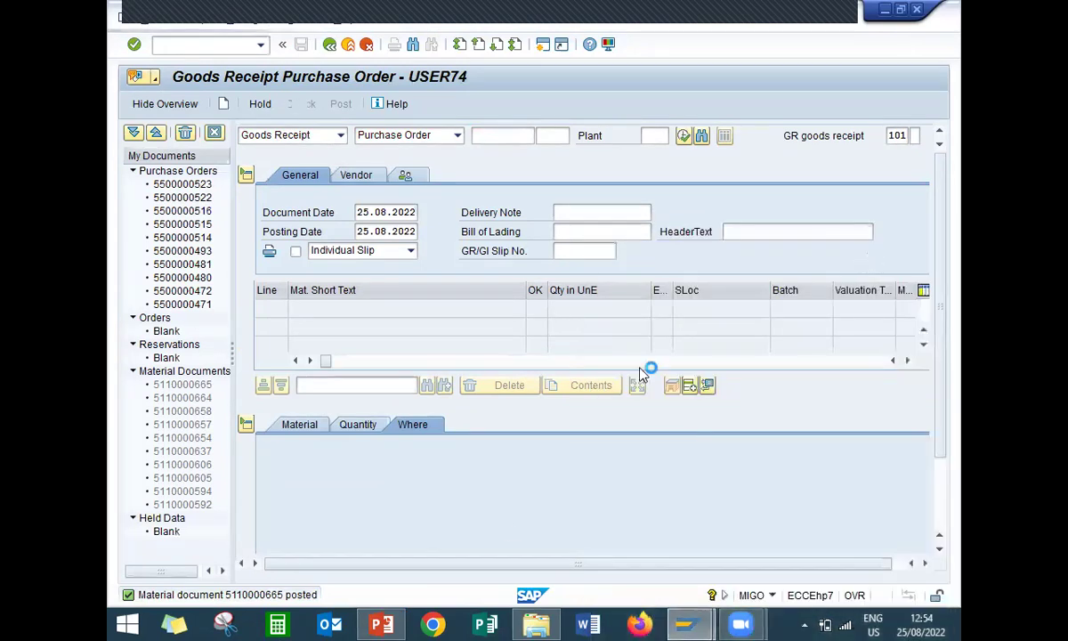
- Back on Test Case - 3, cut the status from Pass/fail down to fail
{"action": "left_click", "coordinate": [376, 623]}
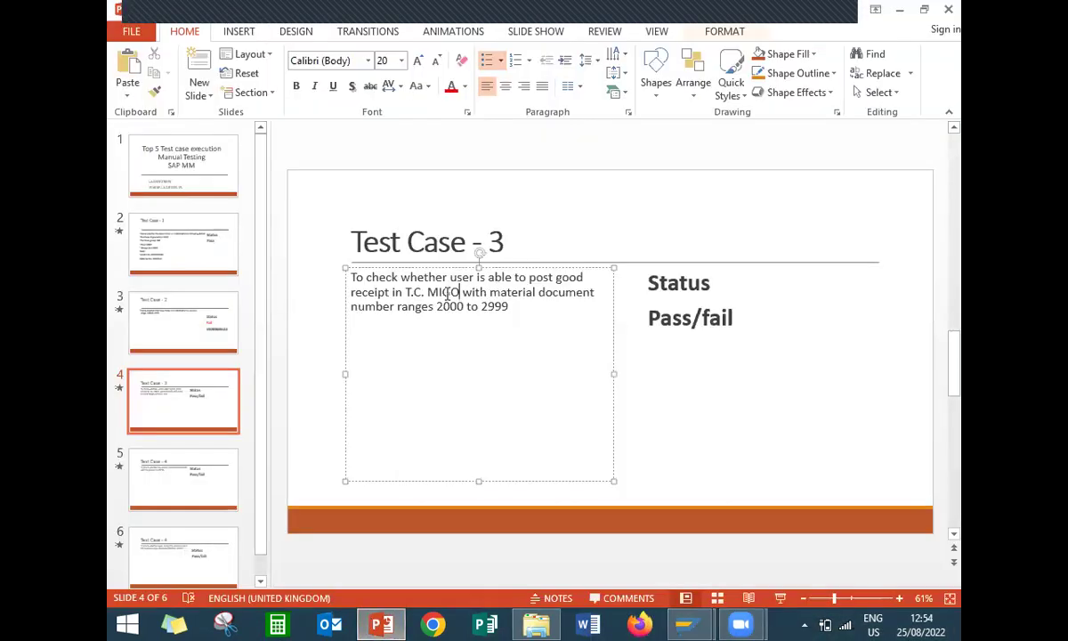
{"action": "left_click", "coordinate": [501, 307]}
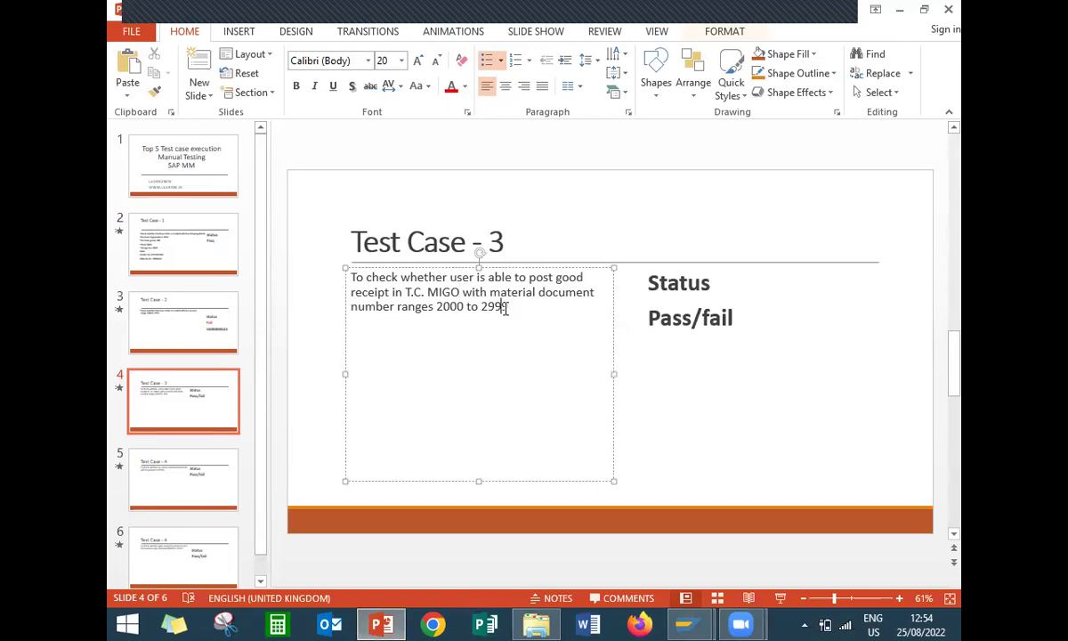
{"action": "left_click", "coordinate": [700, 318]}
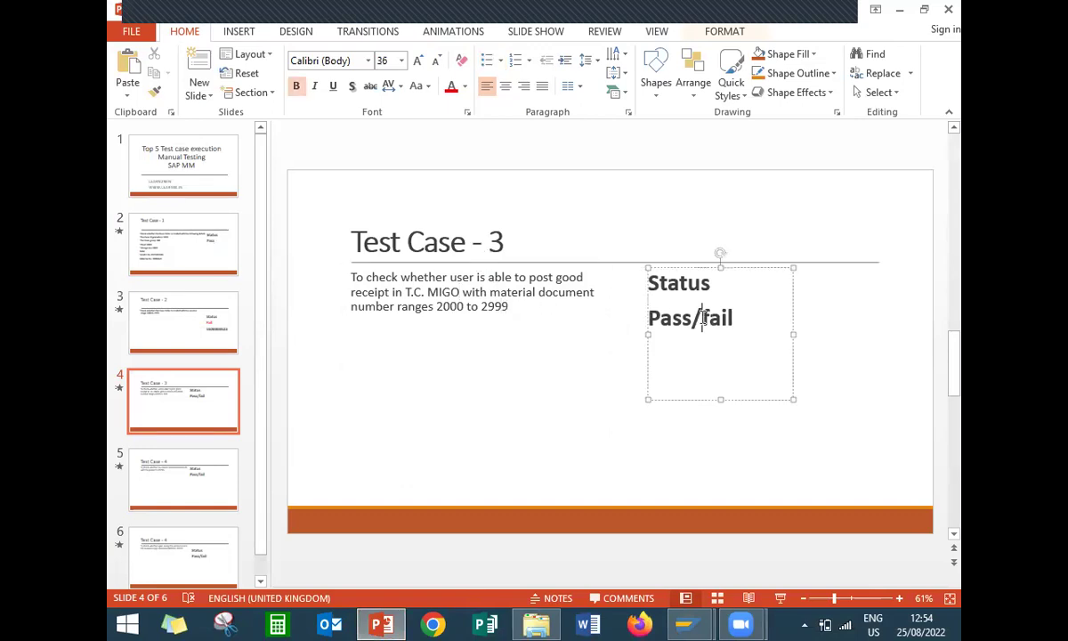
{"action": "key", "text": "BackSpace"}
{"action": "key", "text": "BackSpace"}
{"action": "key", "text": "BackSpace"}
{"action": "key", "text": "BackSpace"}
{"action": "key", "text": "BackSpace"}
{"action": "key", "text": "BackSpace"}
{"action": "key", "text": "Return"}
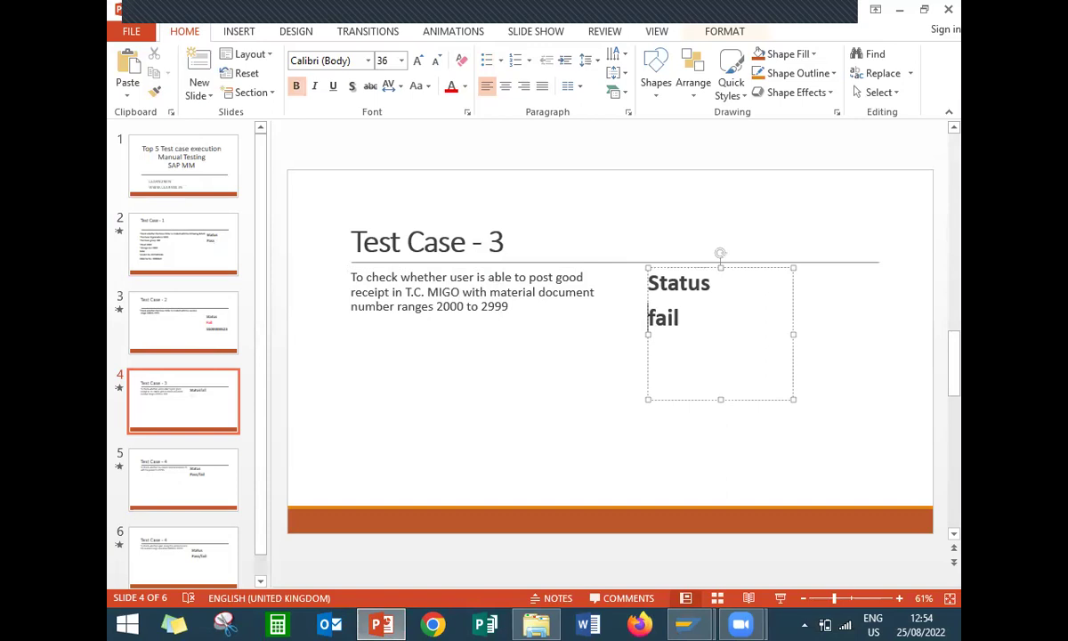
{"action": "double_click", "coordinate": [666, 318]}
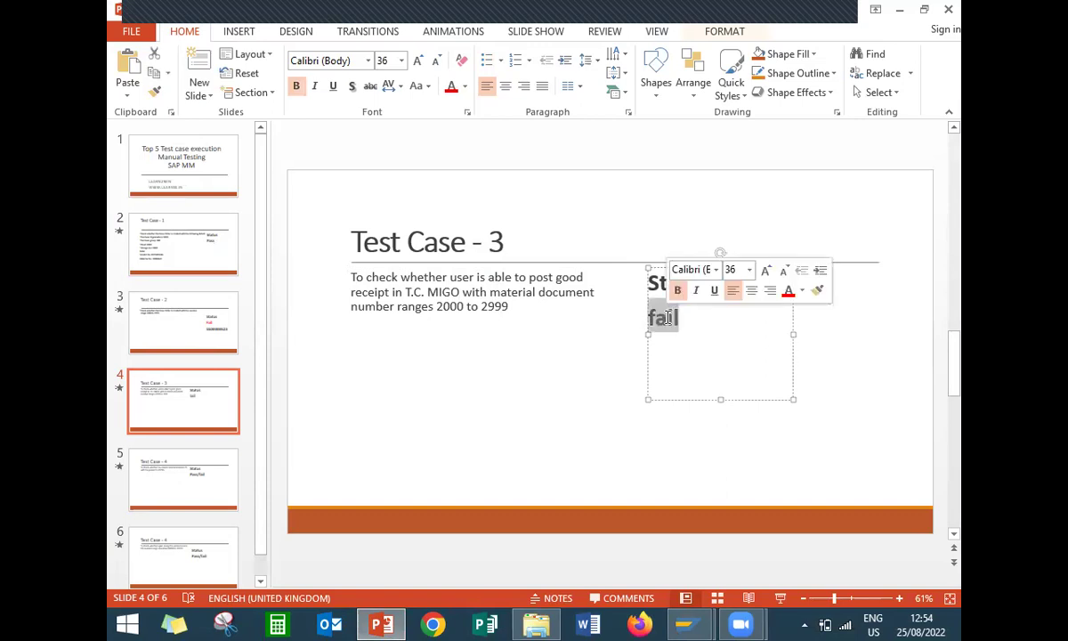
{"action": "left_click", "coordinate": [788, 290]}
{"action": "key", "text": "Escape"}
{"action": "key", "text": "Escape"}
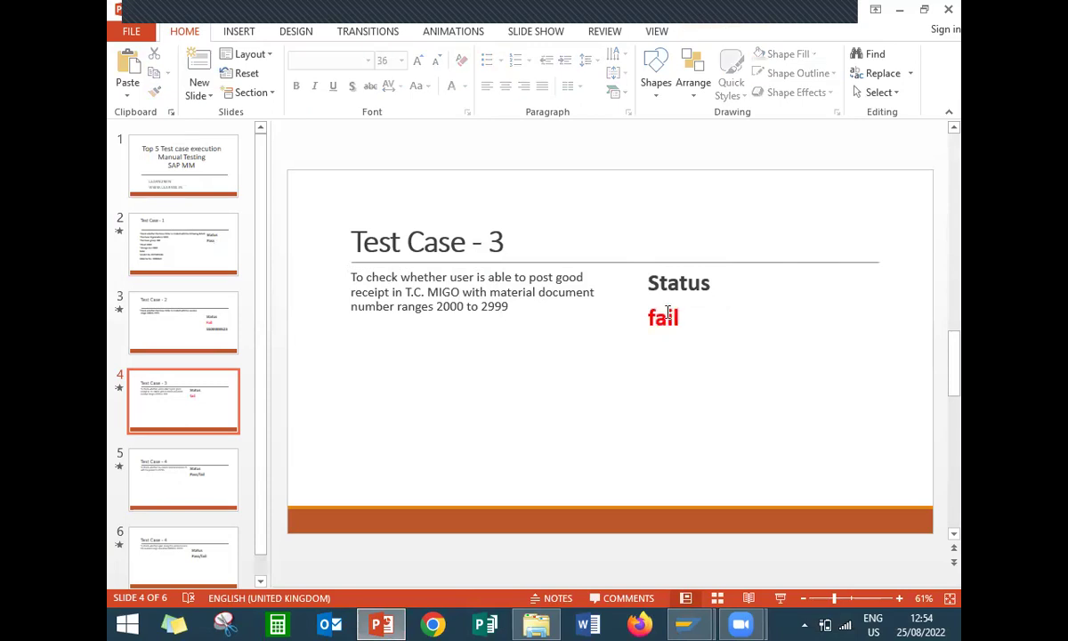
{"action": "left_click", "coordinate": [680, 319]}
{"action": "key", "text": "Return"}
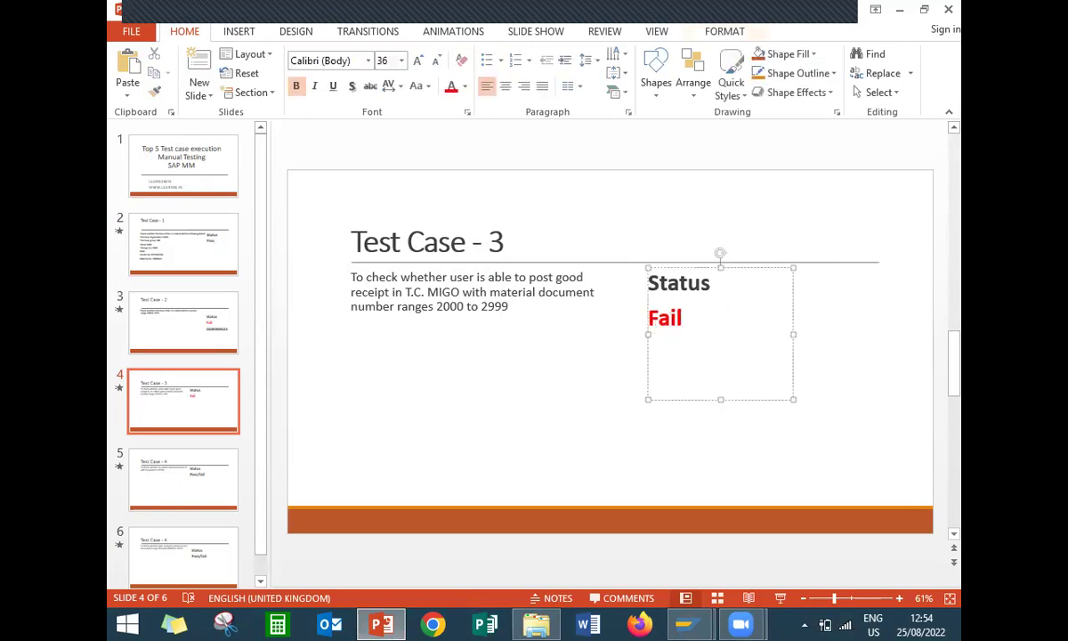
{"action": "key", "text": "ctrl+v"}
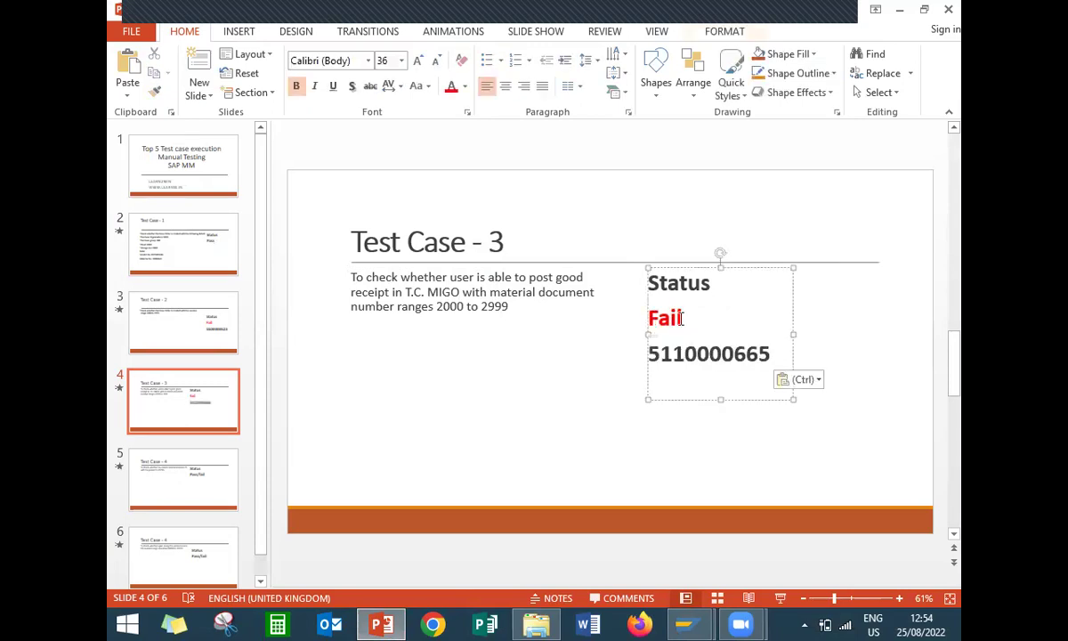
- Open the Test Case 4 slide and highlight tax code T1 in its description
{"action": "left_click", "coordinate": [197, 489]}
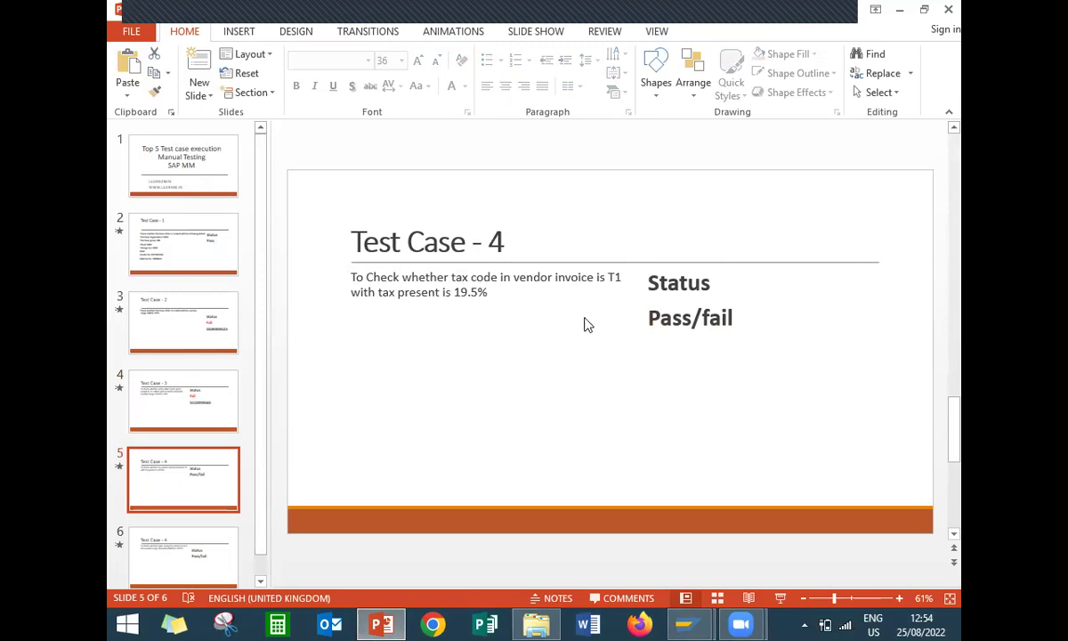
{"action": "double_click", "coordinate": [613, 278]}
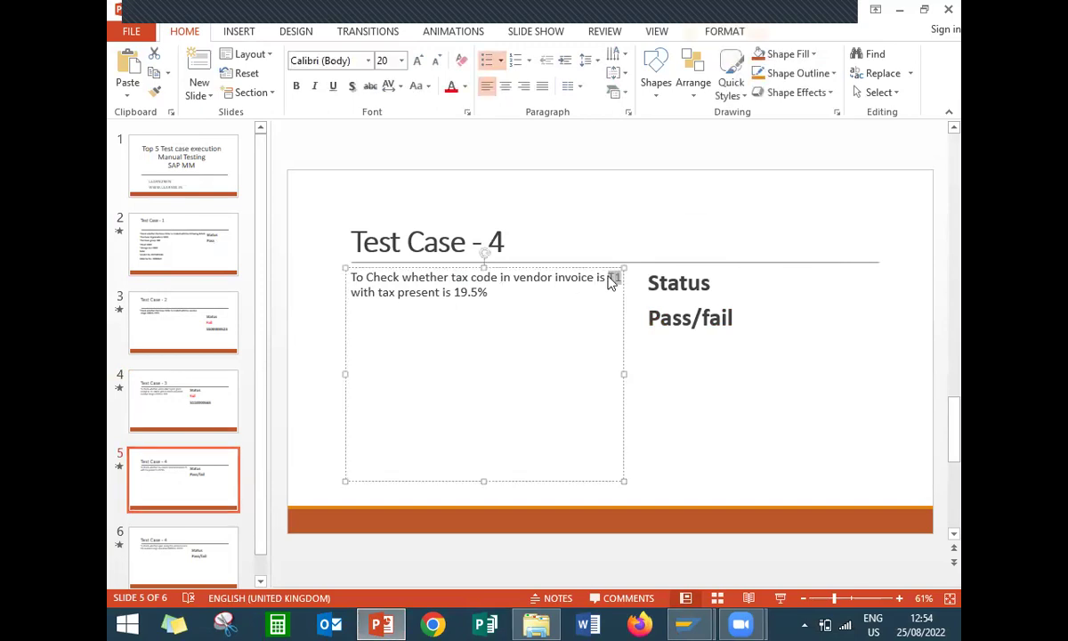
{"action": "left_click", "coordinate": [327, 323]}
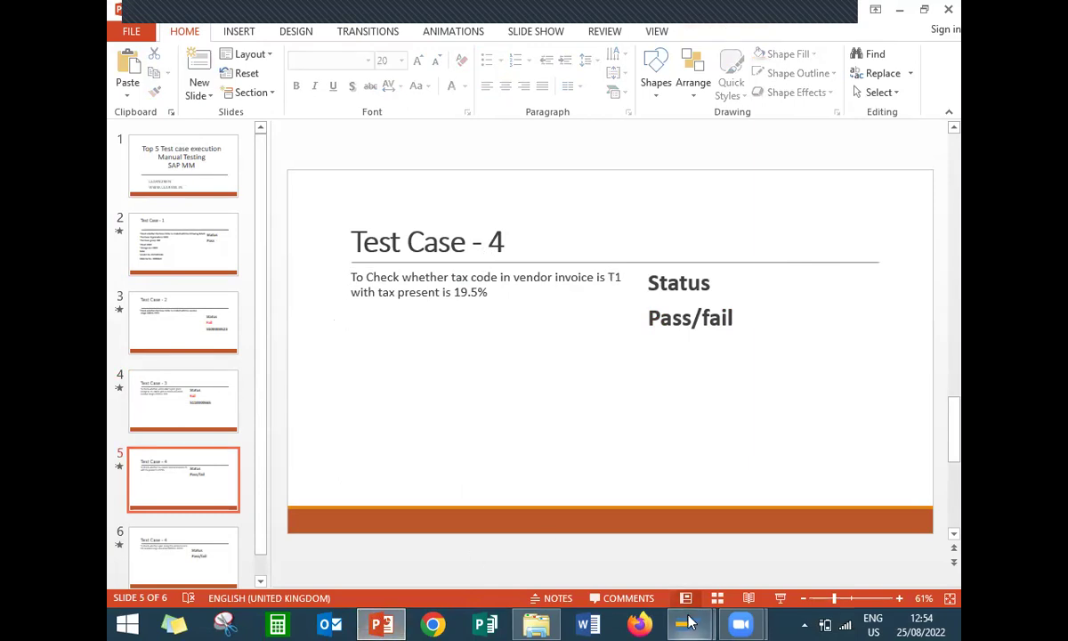
- Switch to SAP and start the MIRO incoming invoice transaction
{"action": "mouse_move", "coordinate": [690, 623]}
{"action": "left_click", "coordinate": [782, 522]}
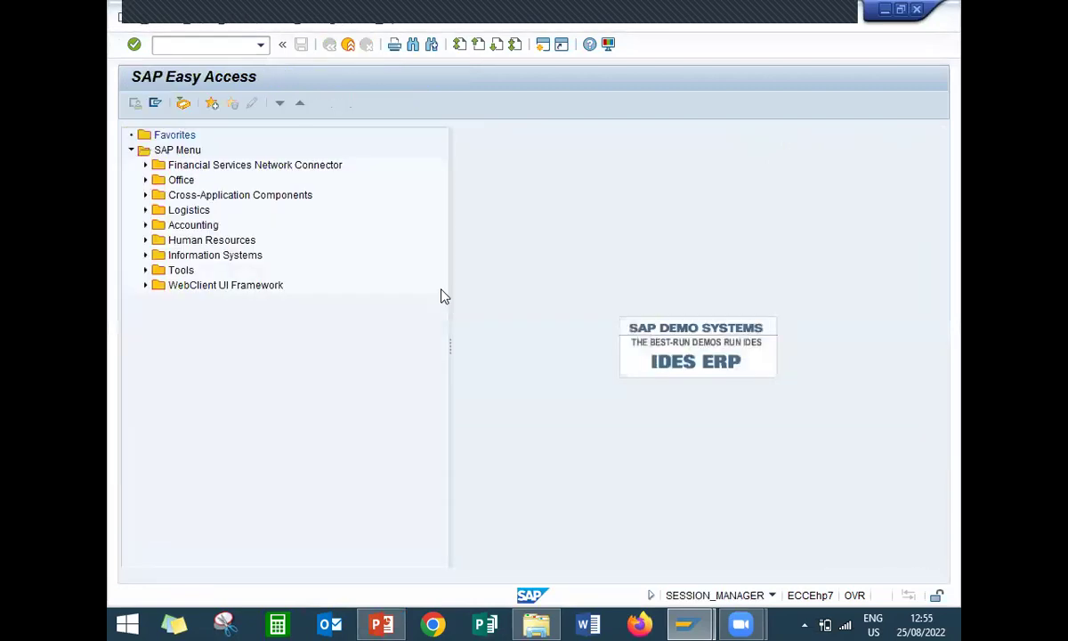
{"action": "left_click", "coordinate": [198, 40]}
{"action": "type", "text": "MIRO"}
{"action": "key", "text": "Return"}
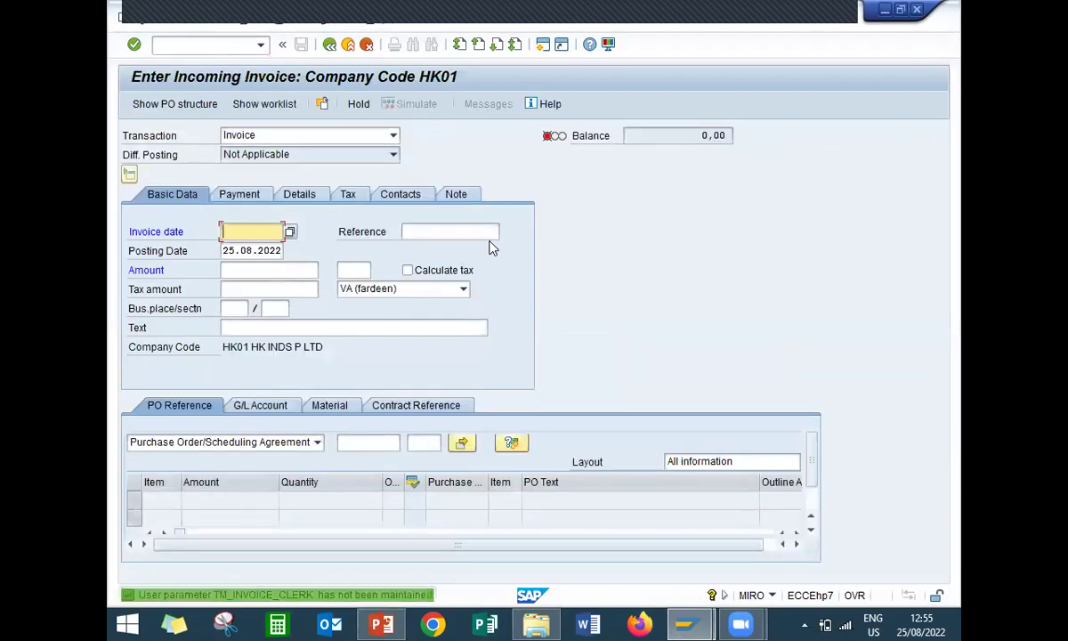
- Set invoice date 20.08.2022 and tax code T1 (input tax 18%), then return to the slides
{"action": "left_click", "coordinate": [284, 231]}
{"action": "key", "text": "Down"}
{"action": "key", "text": "Return"}
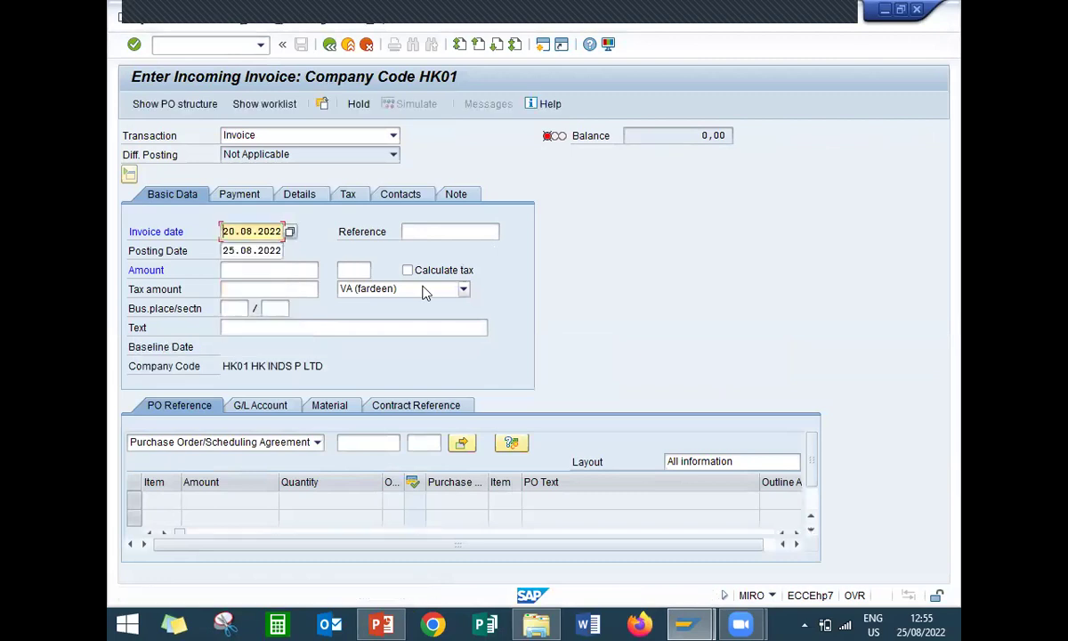
{"action": "left_click", "coordinate": [424, 294]}
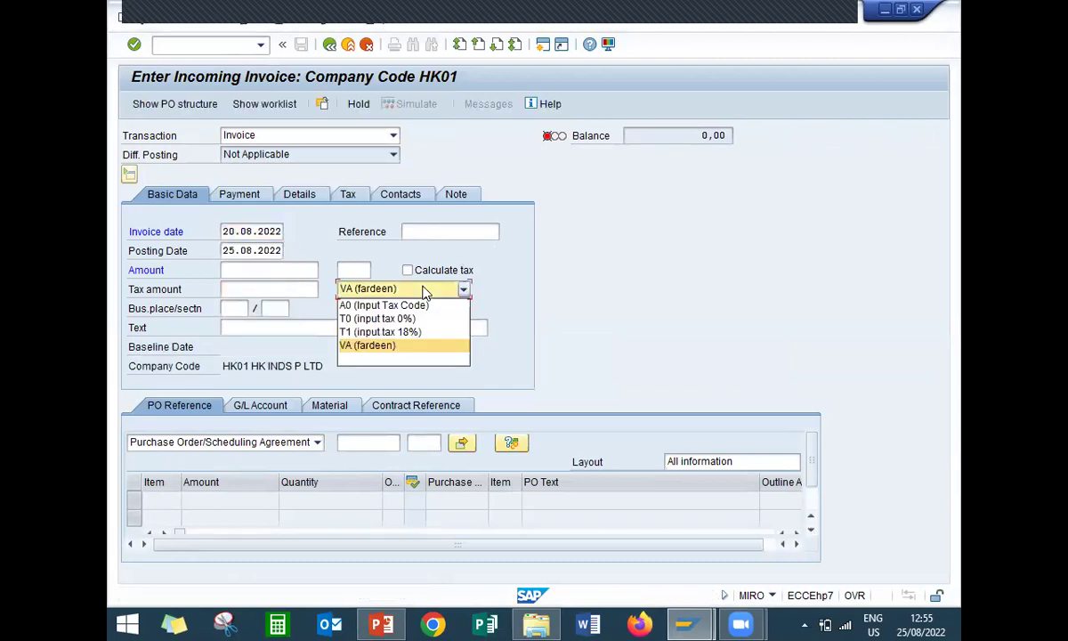
{"action": "left_click", "coordinate": [417, 331]}
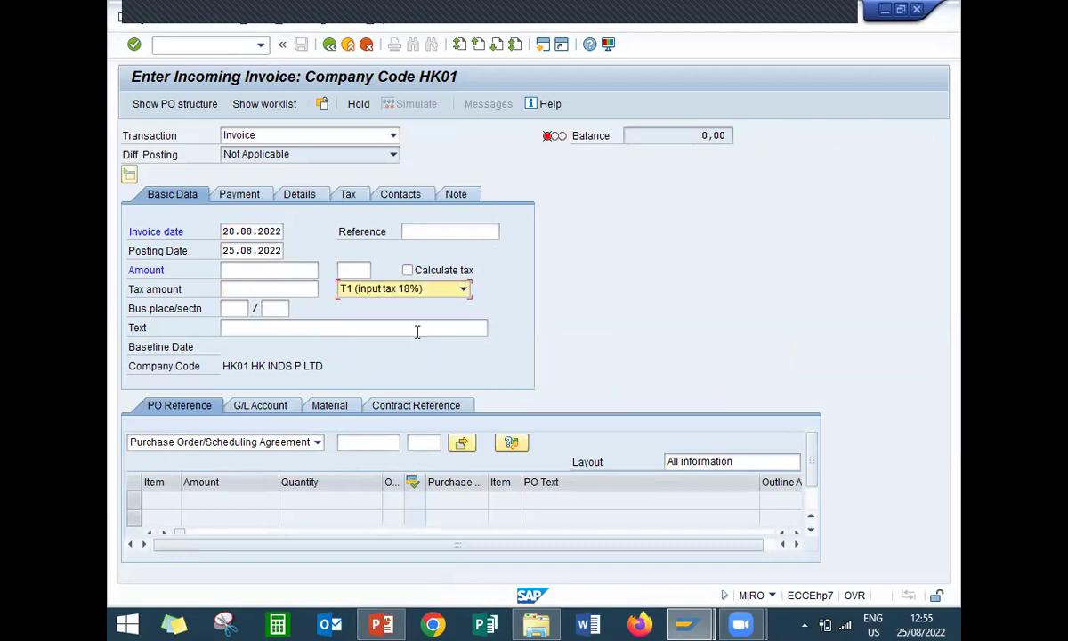
{"action": "key", "text": "alt+Tab"}
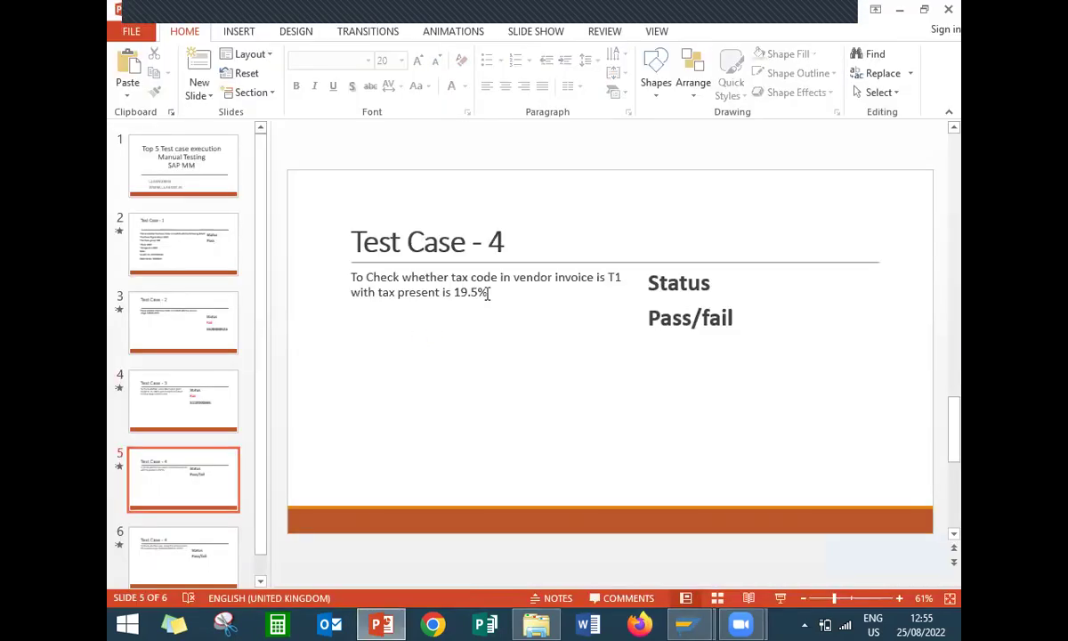
- Remove 'Pass/' from the Test Case 4 status and colour 'fail' red
{"action": "left_click_drag", "start_coordinate": [485, 294], "coordinate": [456, 294]}
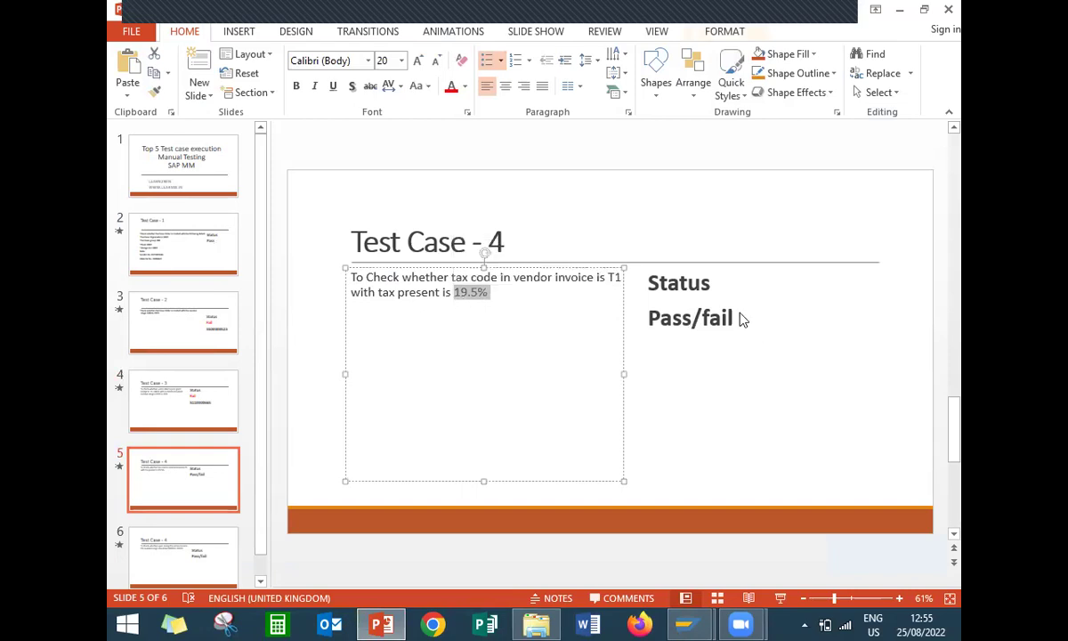
{"action": "key", "text": "Escape"}
{"action": "key", "text": "Escape"}
{"action": "left_click", "coordinate": [703, 318]}
{"action": "key", "text": "BackSpace"}
{"action": "key", "text": "BackSpace"}
{"action": "key", "text": "BackSpace"}
{"action": "key", "text": "BackSpace"}
{"action": "key", "text": "BackSpace"}
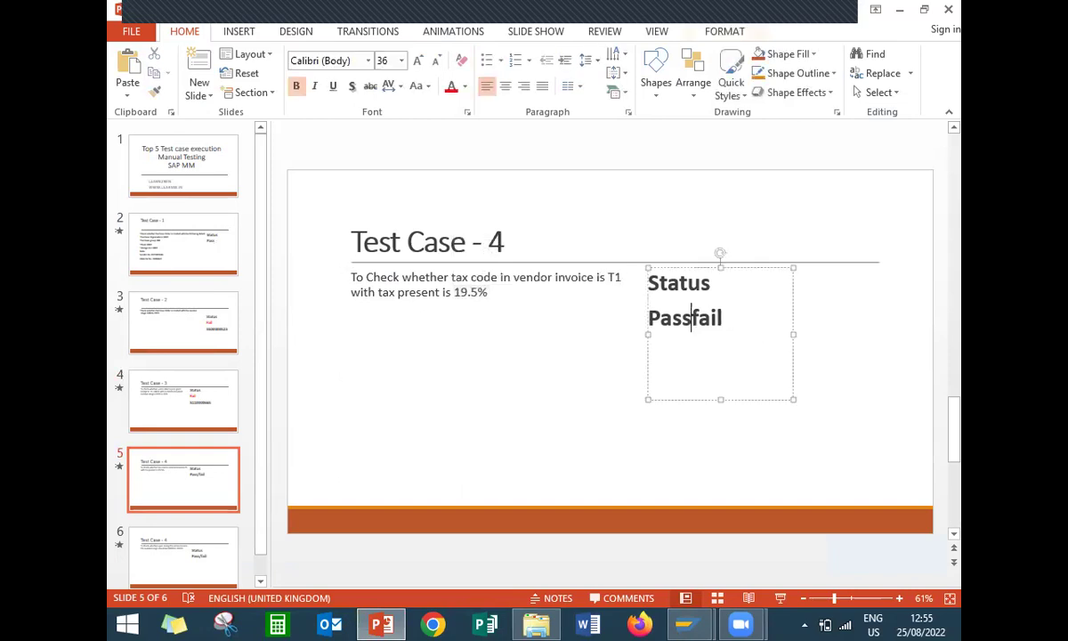
{"action": "double_click", "coordinate": [663, 319]}
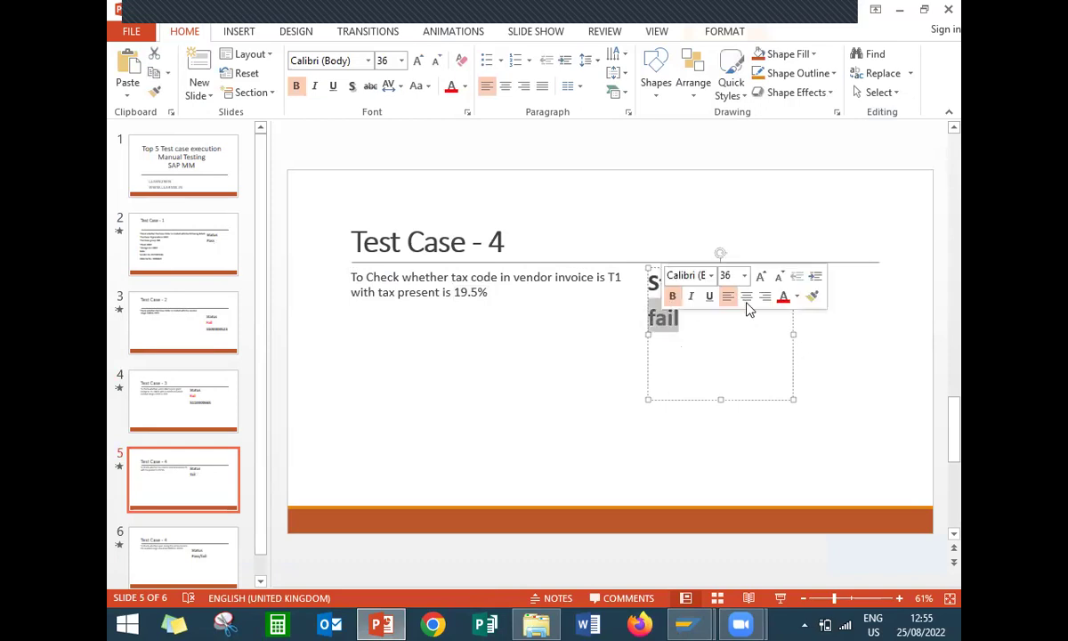
{"action": "left_click", "coordinate": [784, 300]}
{"action": "left_click", "coordinate": [711, 345]}
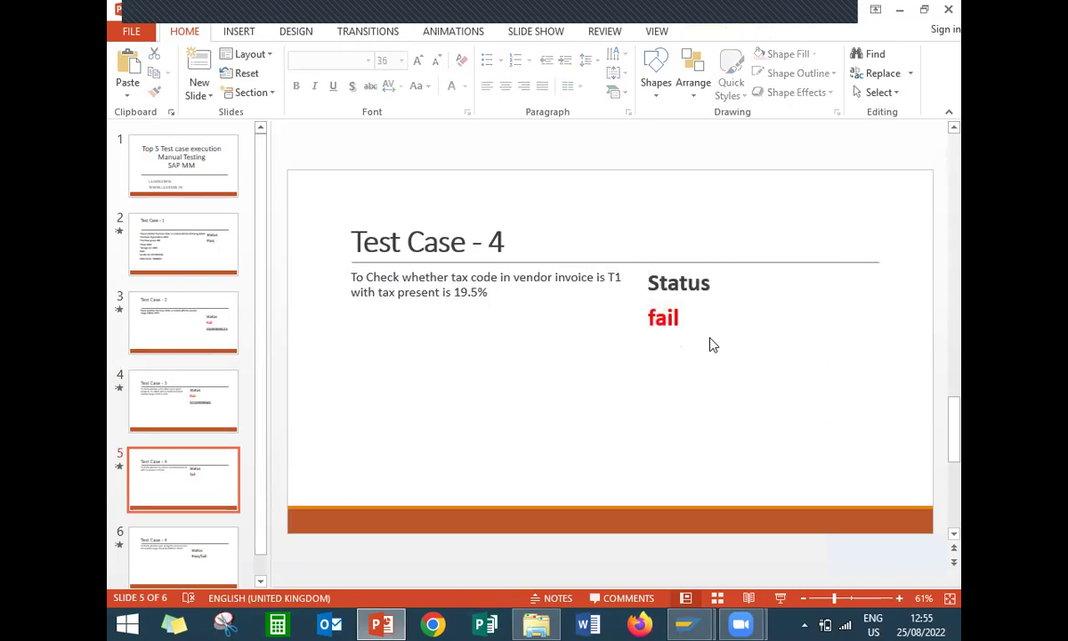
- Add the actual tax '18%' on a new line beneath Fail and move to slide 6
{"action": "left_click", "coordinate": [681, 318]}
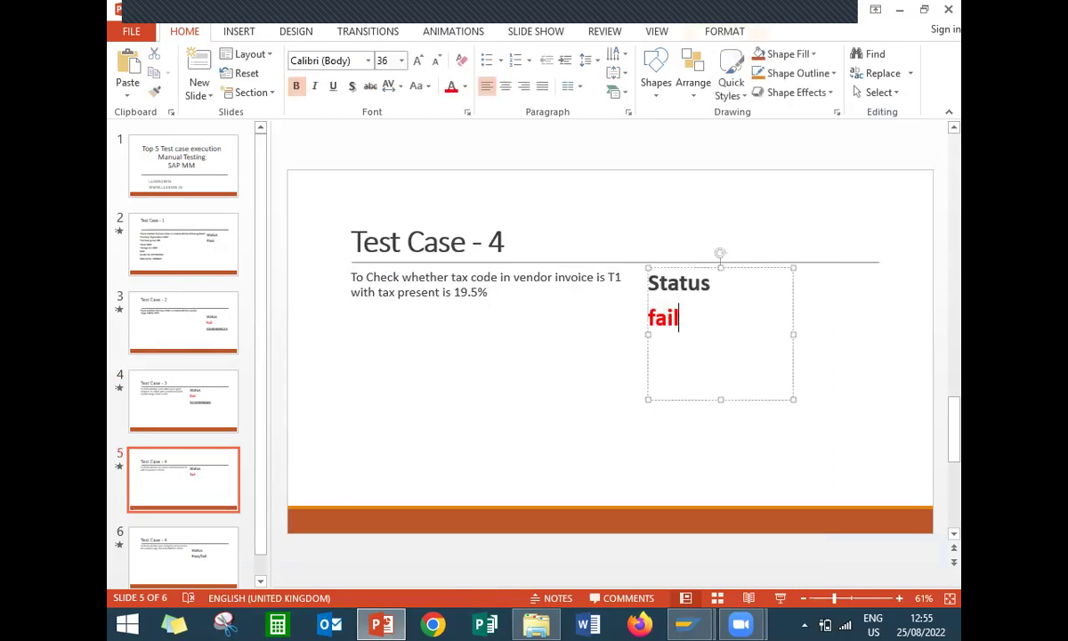
{"action": "key", "text": "Return"}
{"action": "type", "text": "18"}
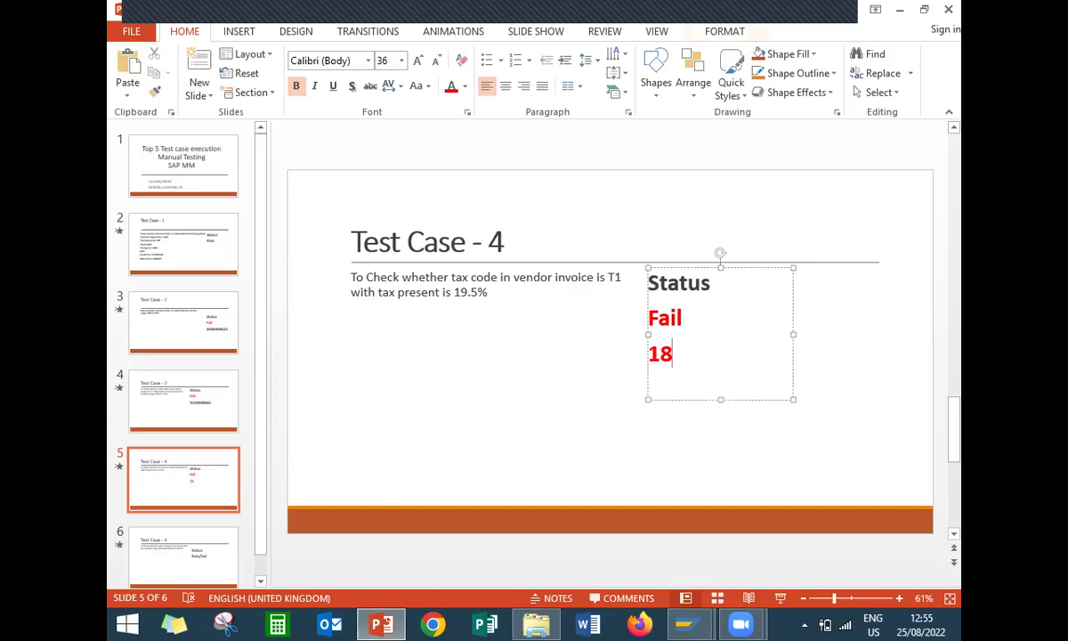
{"action": "type", "text": "%"}
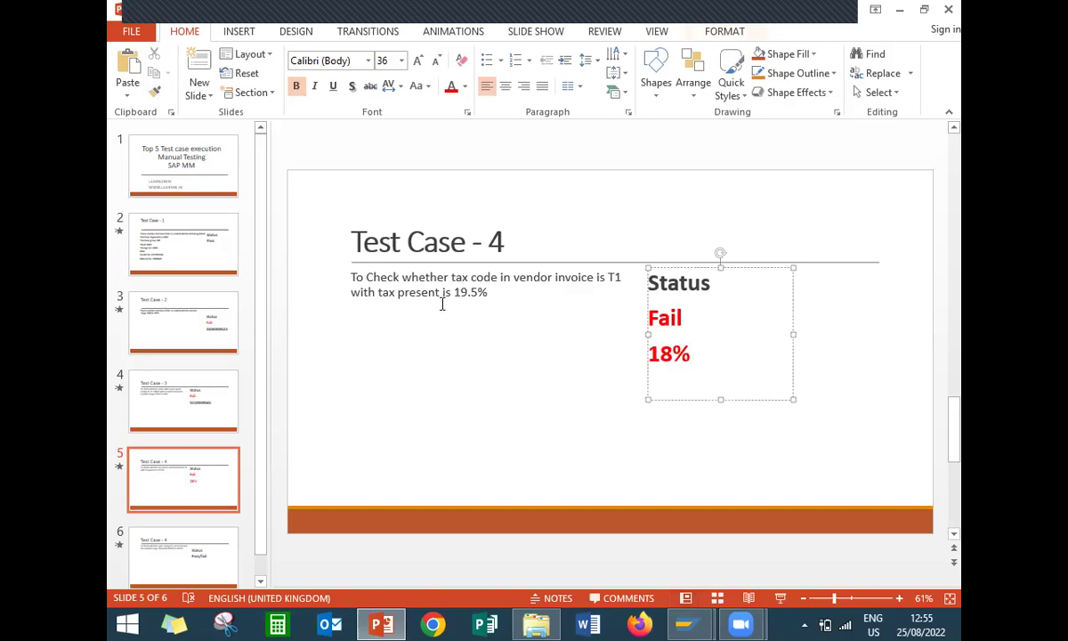
{"action": "left_click", "coordinate": [184, 551]}
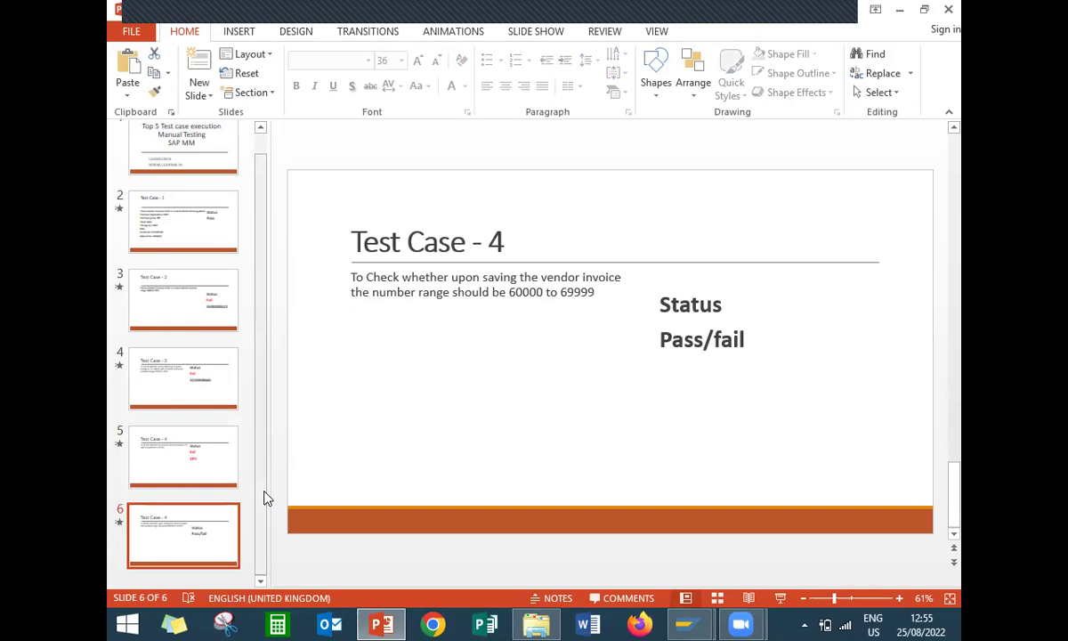
- Scroll through the slides and select the purchase order number on Test Case 2
{"action": "key", "text": "alt+Tab"}
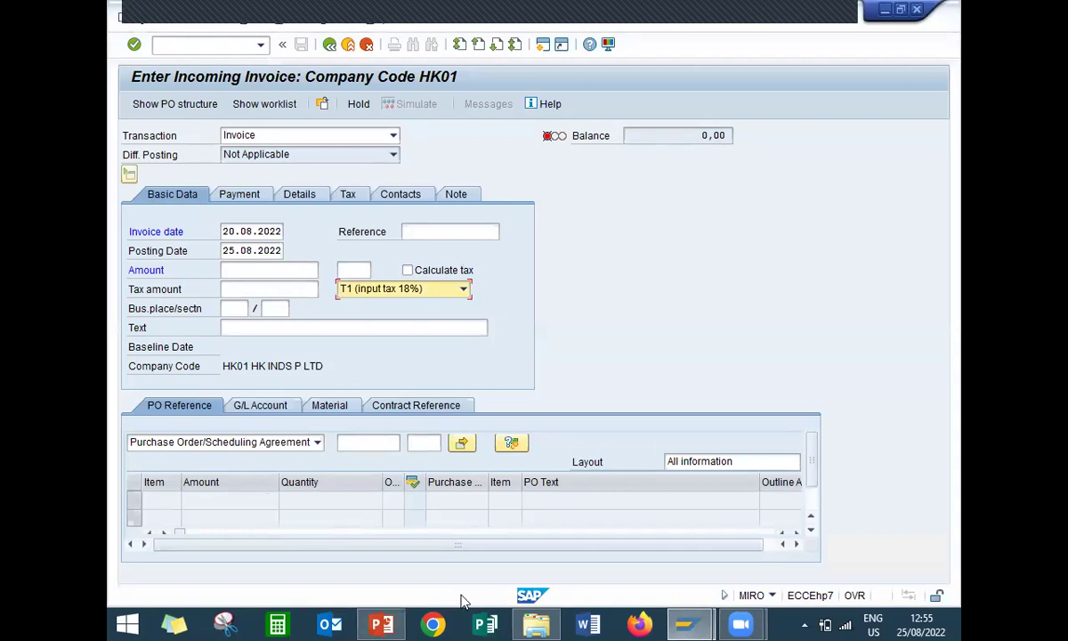
{"action": "left_click", "coordinate": [381, 624]}
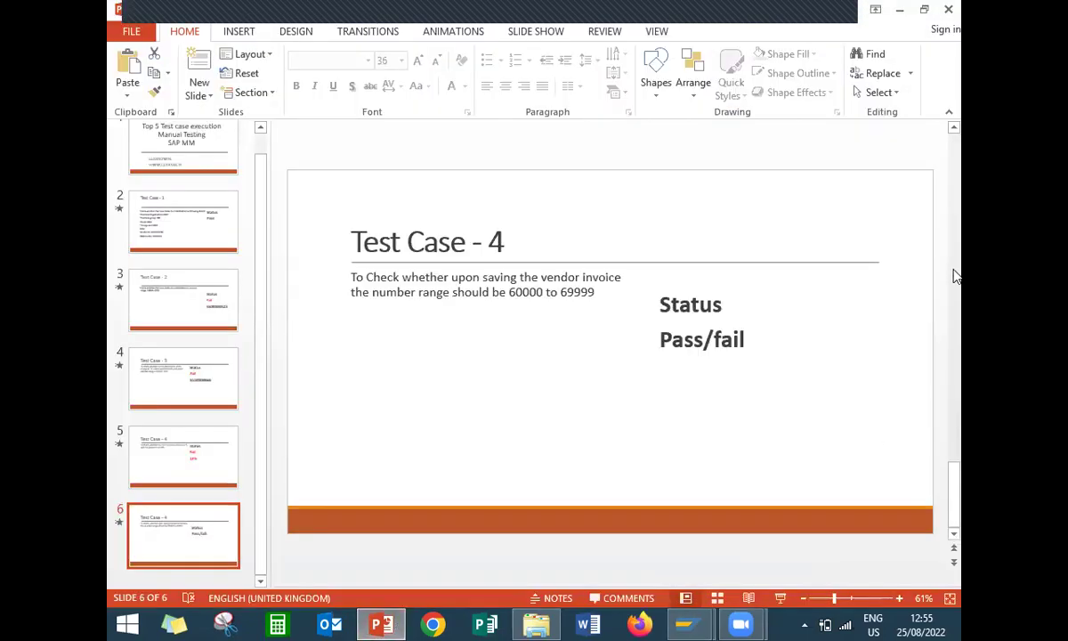
{"action": "left_click_drag", "start_coordinate": [956, 205], "coordinate": [958, 235]}
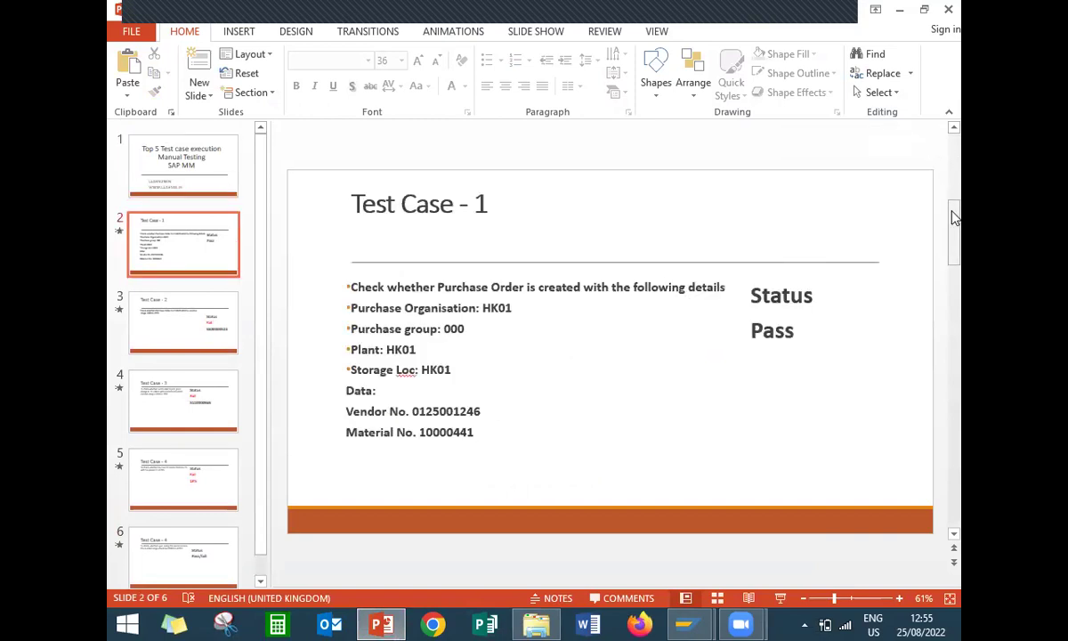
{"action": "left_click_drag", "start_coordinate": [954, 216], "coordinate": [959, 276]}
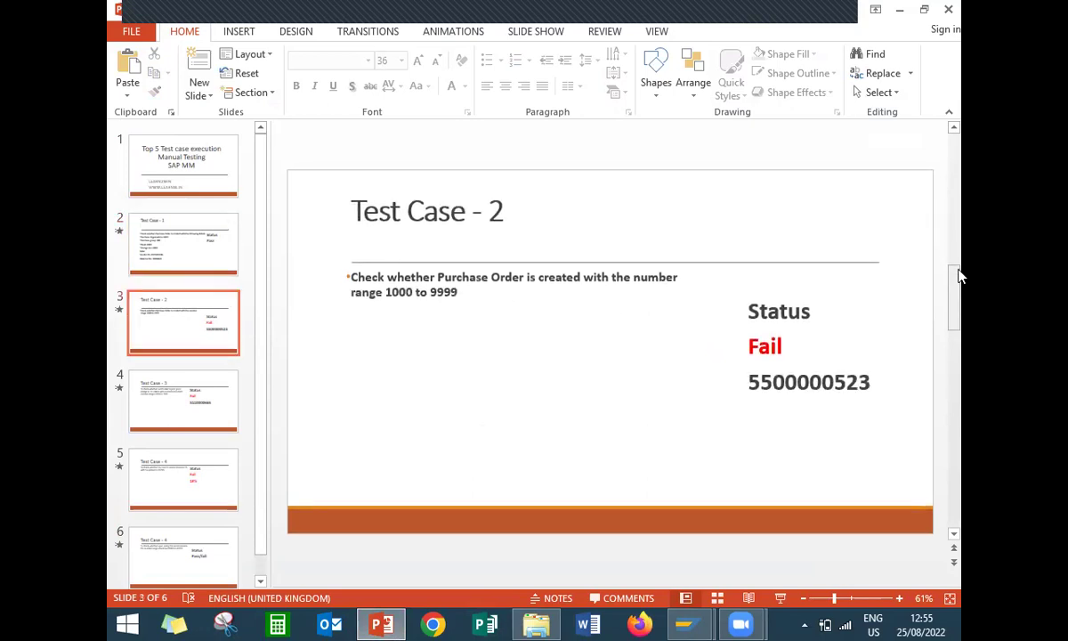
{"action": "double_click", "coordinate": [822, 388]}
{"action": "key", "text": "ctrl+c"}
{"action": "left_click_drag", "start_coordinate": [958, 337], "coordinate": [952, 574]}
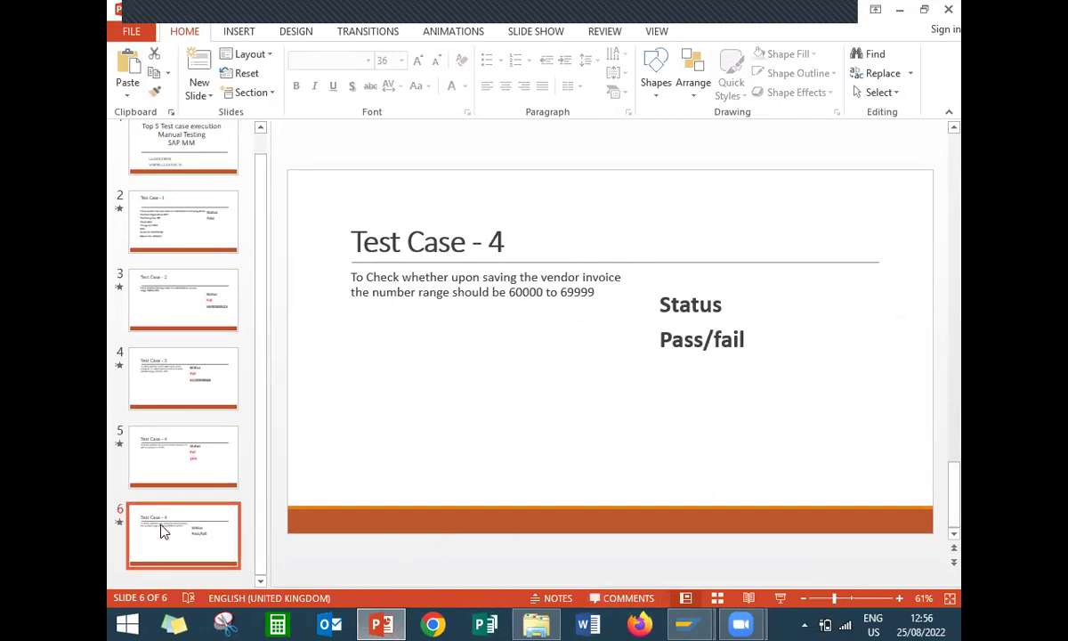
- Change the last slide's title from 'Test Case - 4' to 'Test Case - 5'
{"action": "left_click", "coordinate": [504, 241]}
{"action": "key", "text": "BackSpace"}
{"action": "type", "text": "3"}
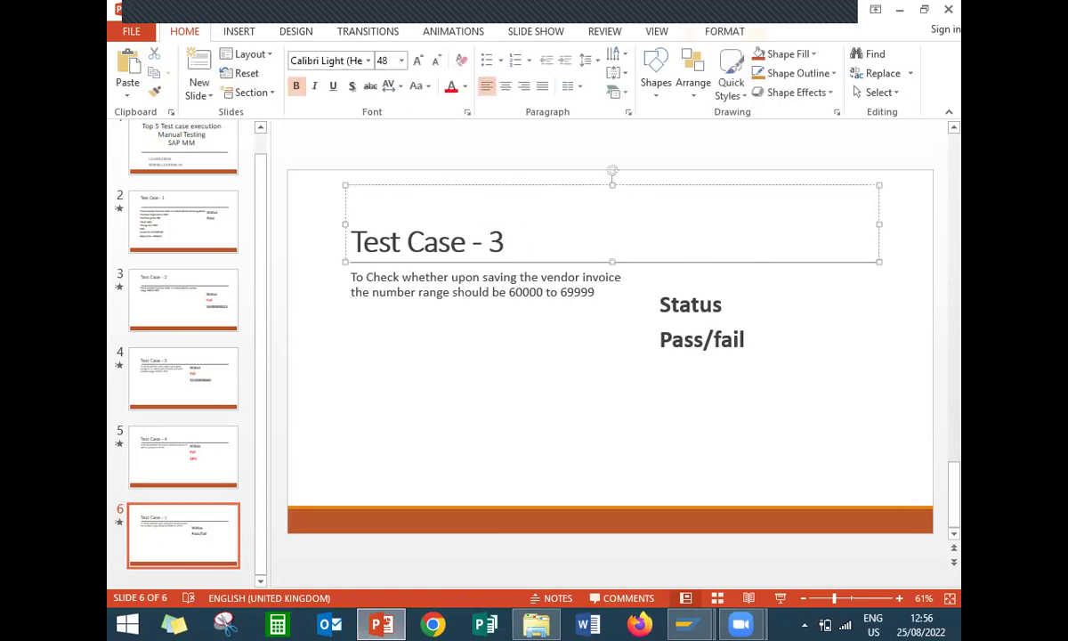
{"action": "key", "text": "BackSpace"}
{"action": "type", "text": "5"}
{"action": "left_click", "coordinate": [187, 385]}
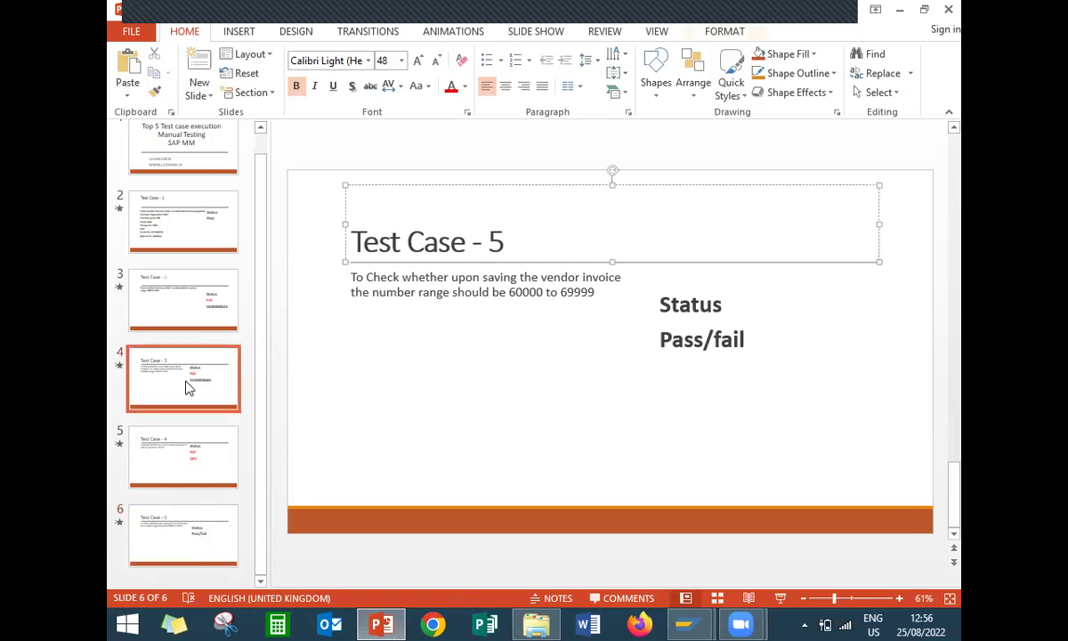
{"action": "key", "text": "Down"}
{"action": "key", "text": "Down"}
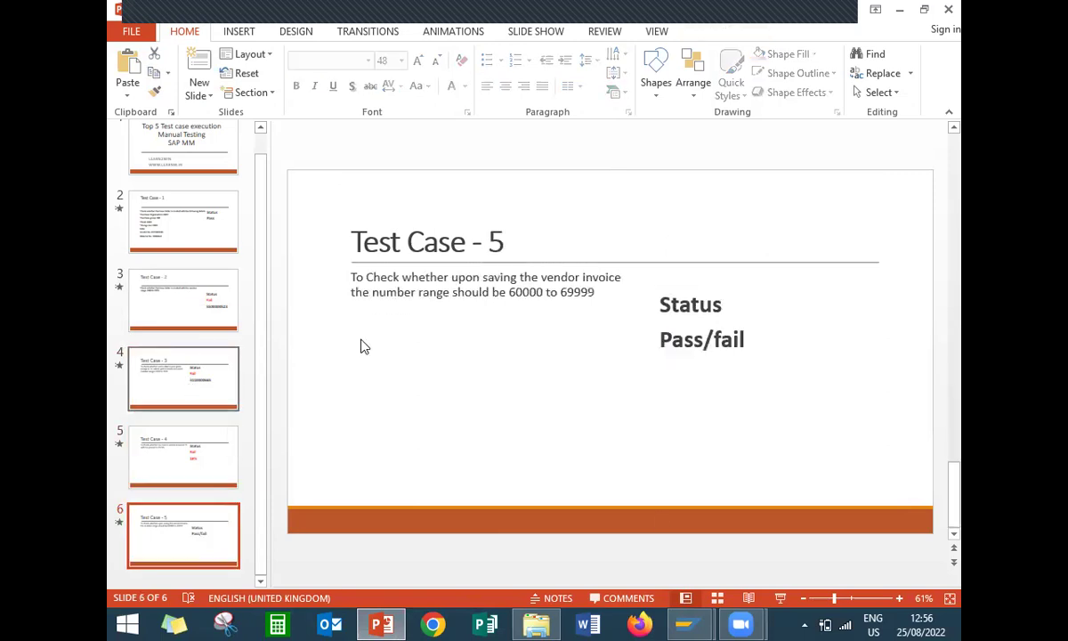
{"action": "mouse_move", "coordinate": [685, 623]}
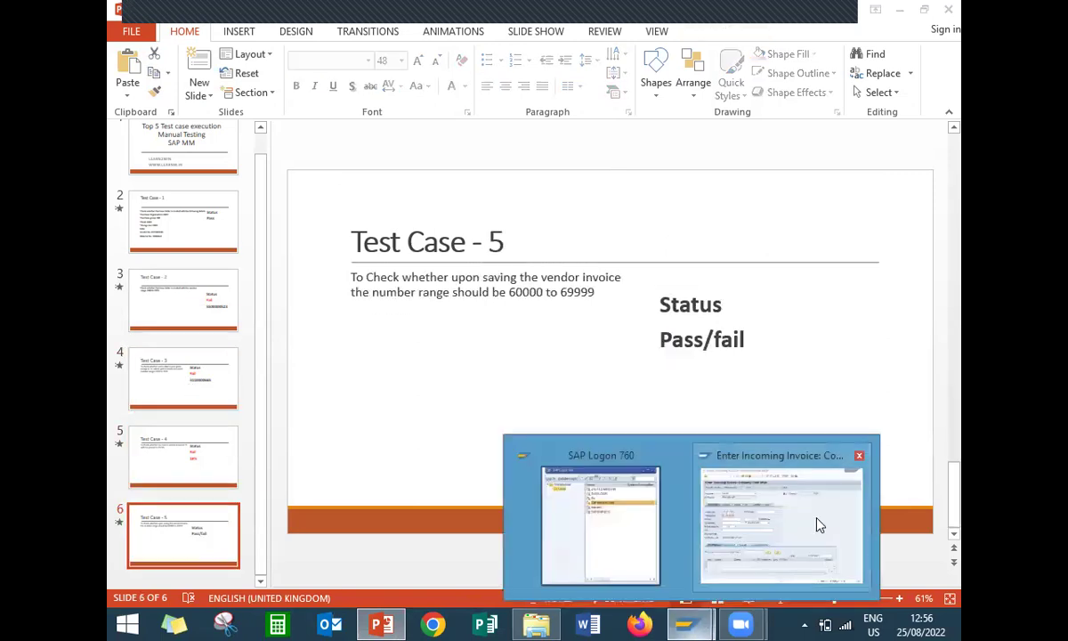
{"action": "left_click", "coordinate": [818, 525]}
{"action": "left_click", "coordinate": [374, 442]}
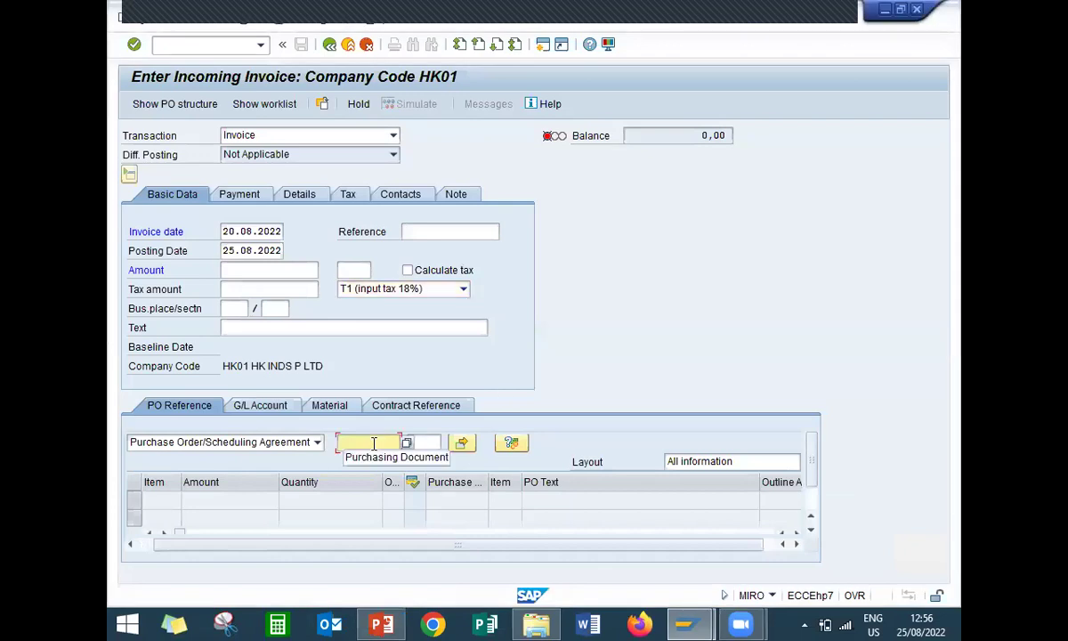
{"action": "key", "text": "ctrl+v"}
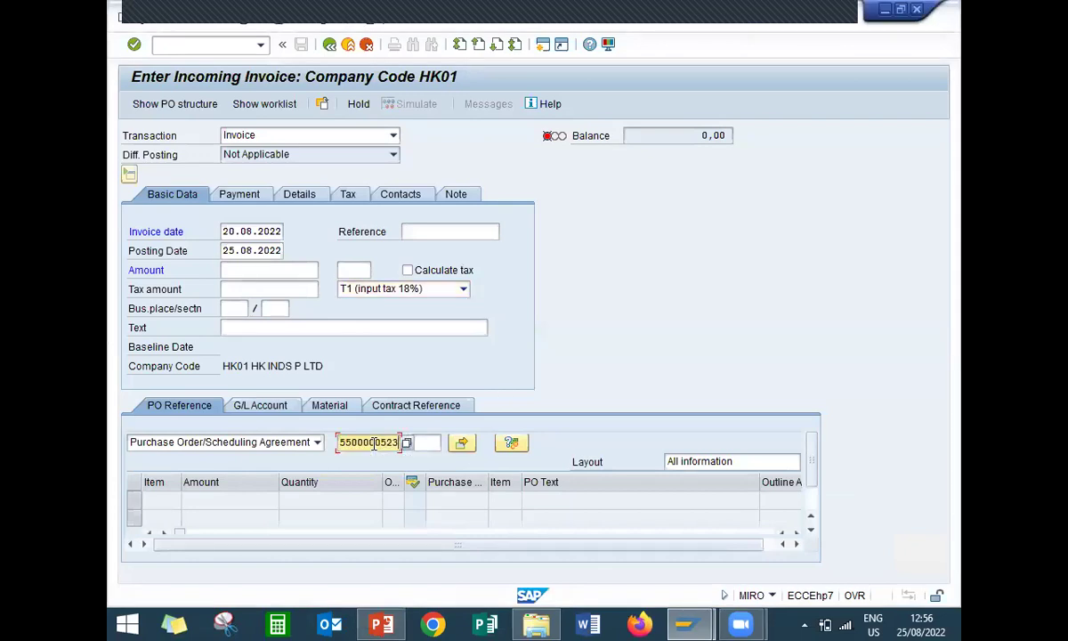
{"action": "key", "text": "Return"}
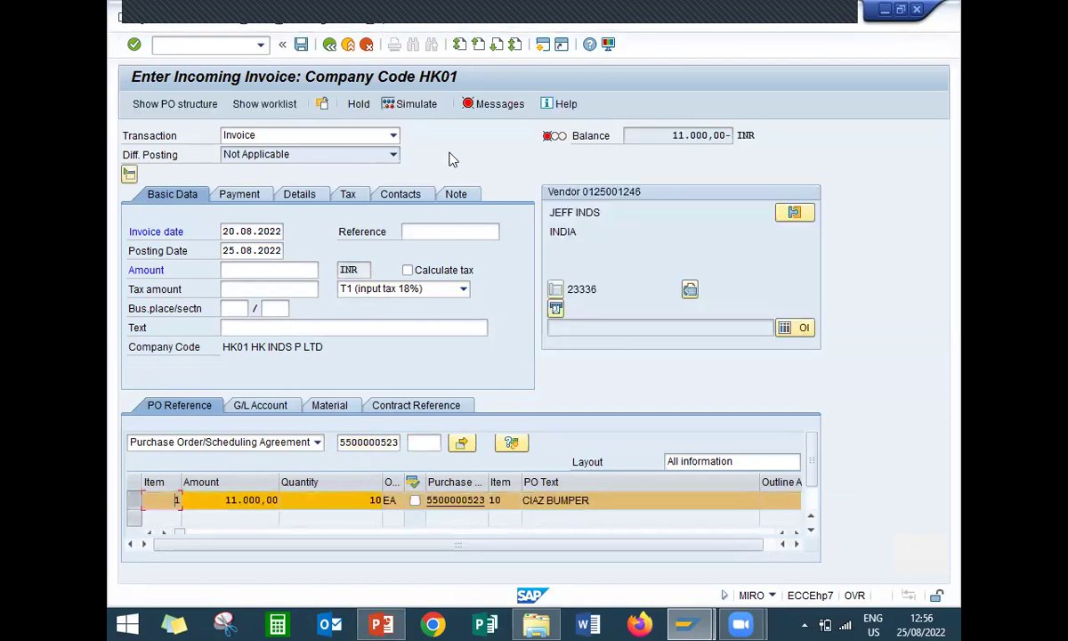
{"action": "left_click", "coordinate": [408, 270]}
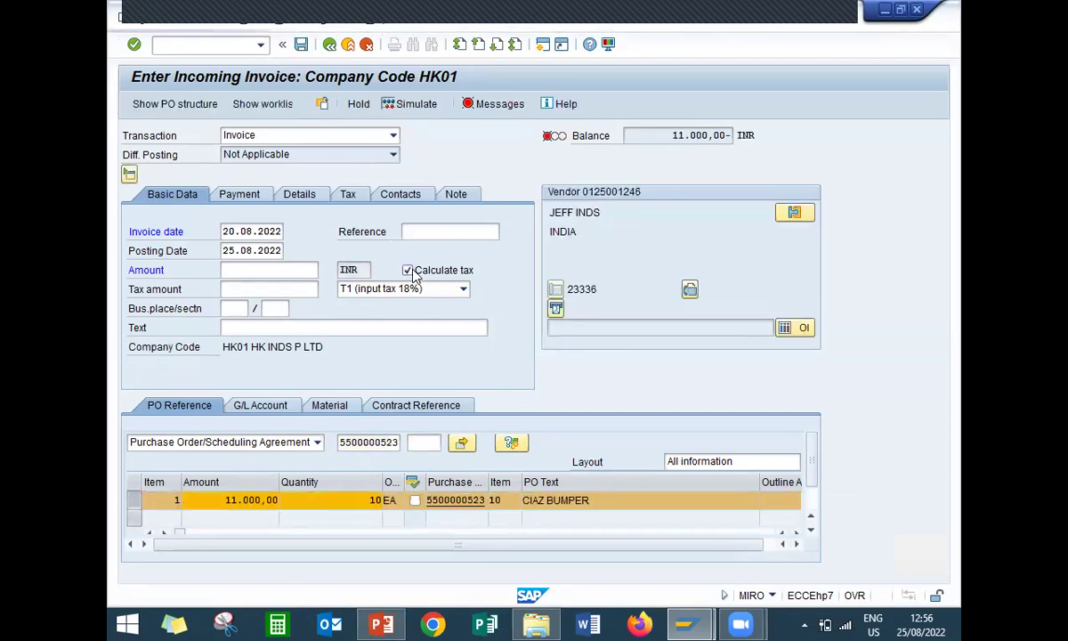
{"action": "key", "text": "Return"}
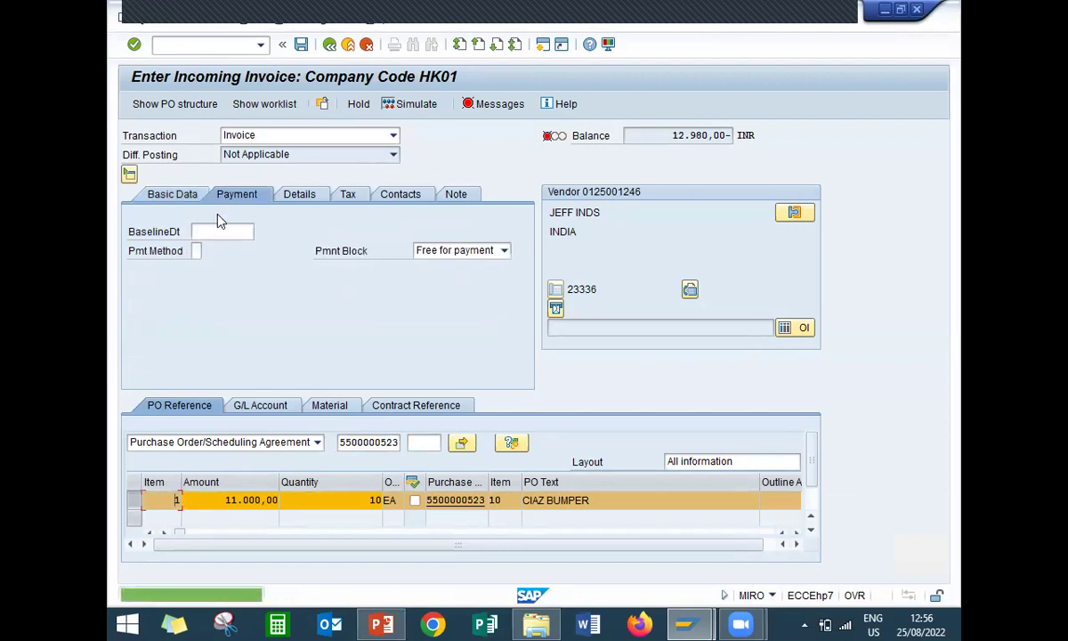
- Set baseline date 30.08.2022 and invoice amount 12980 so the balance reaches 0,00
{"action": "left_click", "coordinate": [215, 231]}
{"action": "left_click", "coordinate": [215, 243]}
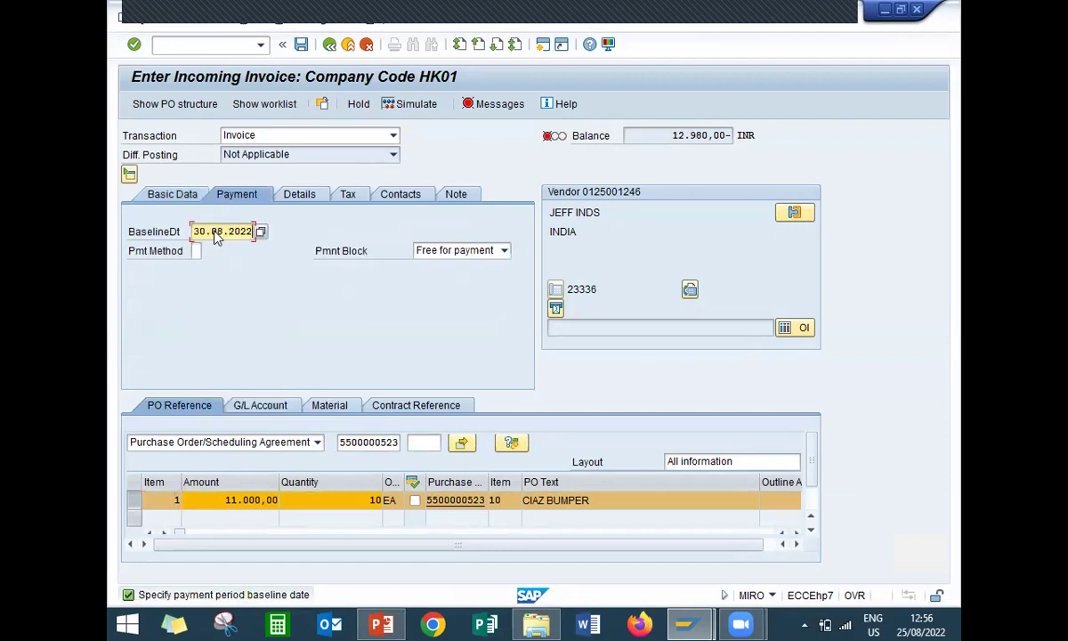
{"action": "key", "text": "Return"}
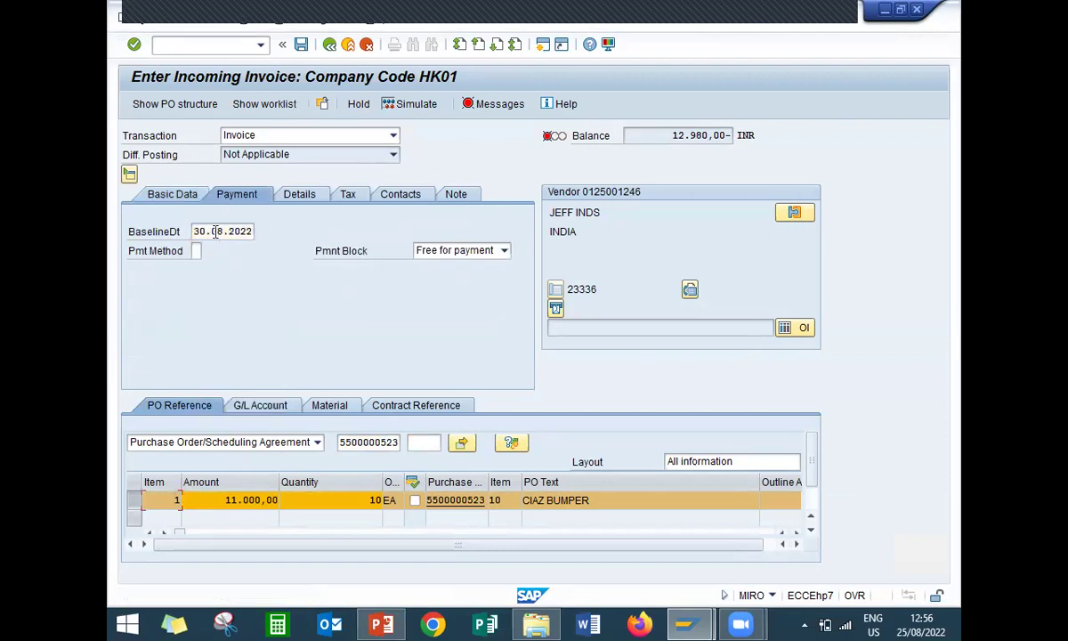
{"action": "left_click", "coordinate": [167, 195]}
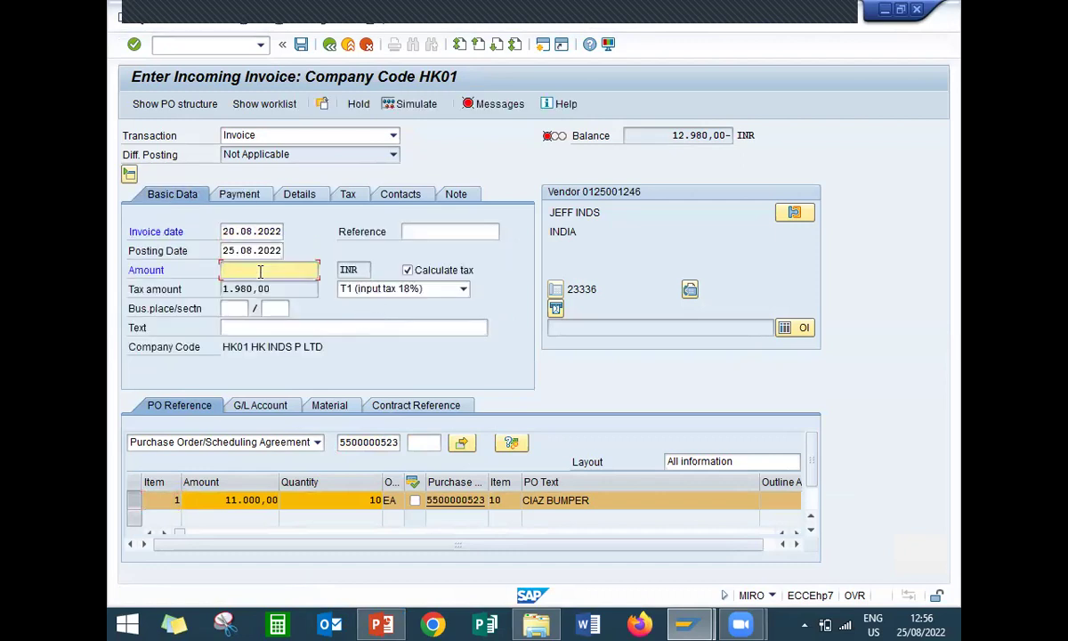
{"action": "type", "text": "12980"}
{"action": "key", "text": "Return"}
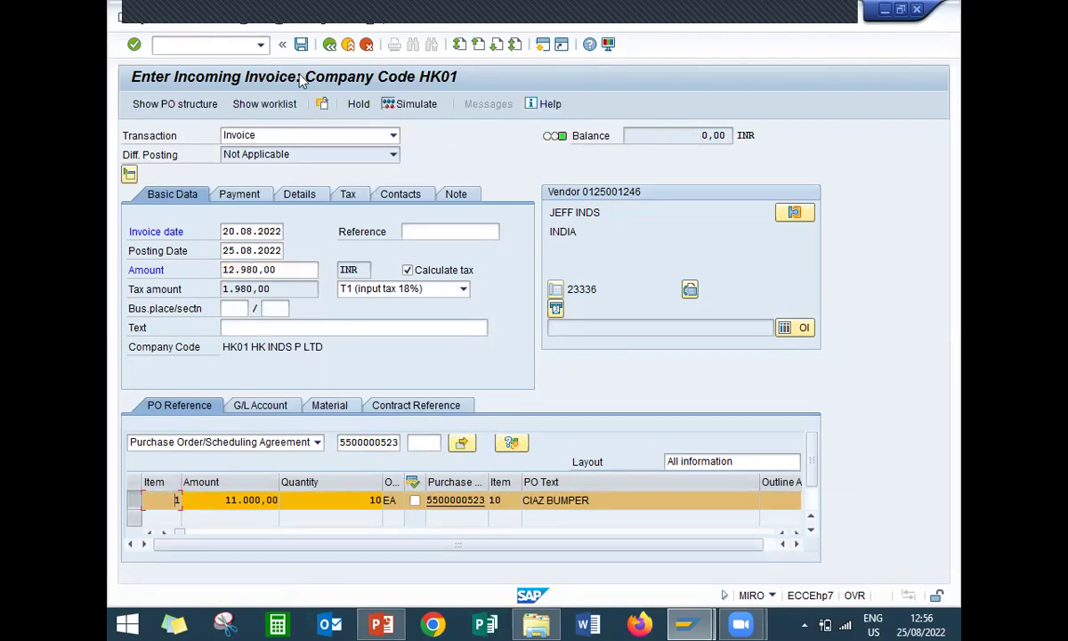
- Attempt to post the invoice and read the log rejecting T1 for account 175001
{"action": "left_click", "coordinate": [301, 44]}
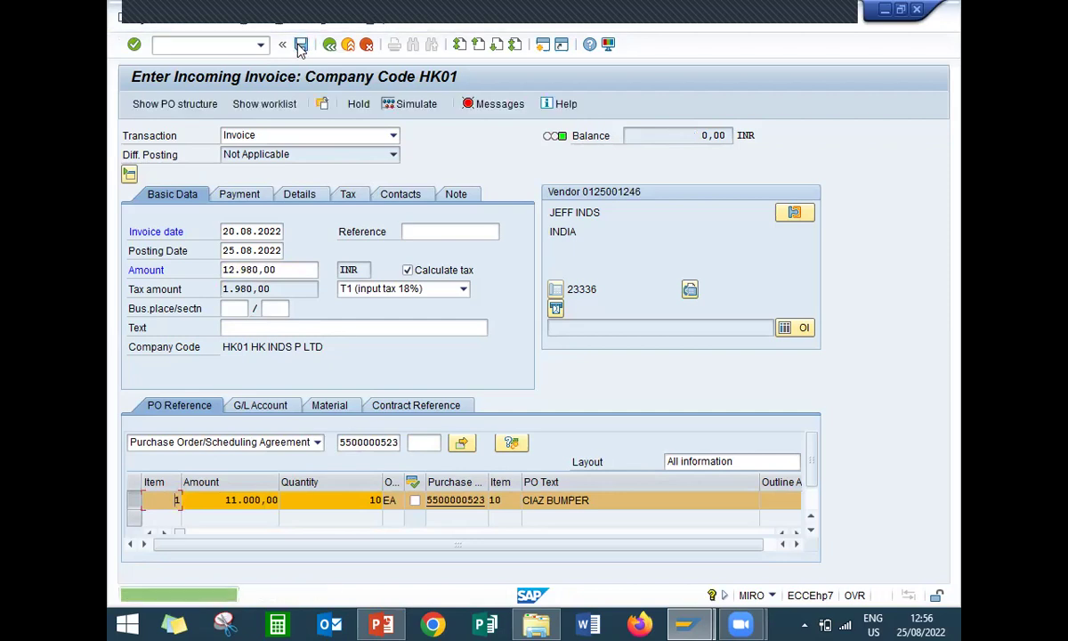
{"action": "left_click", "coordinate": [493, 104]}
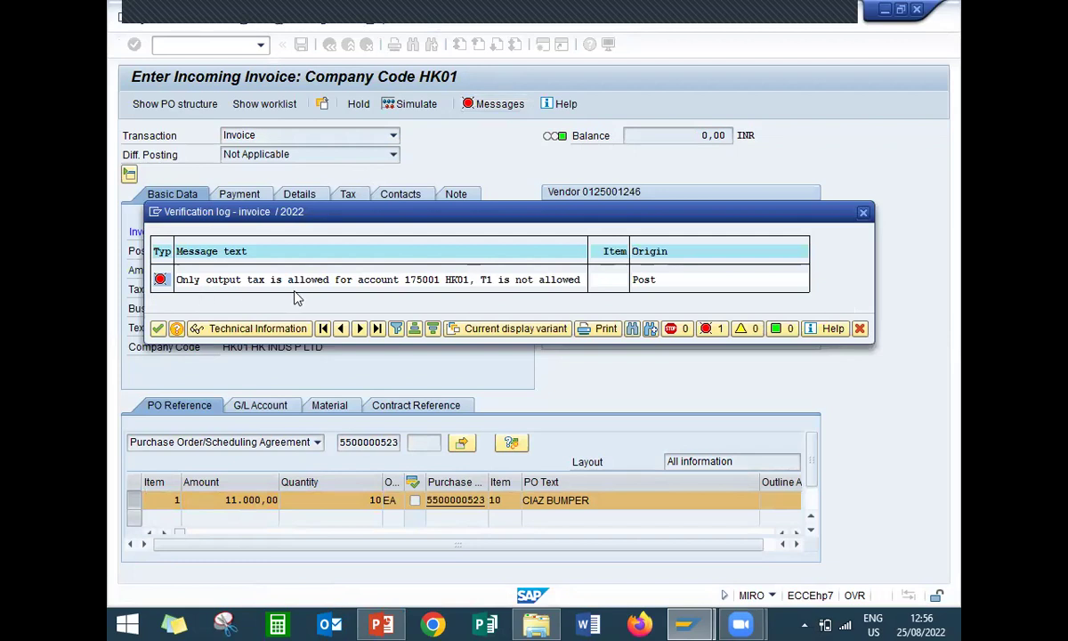
{"action": "left_click", "coordinate": [860, 329]}
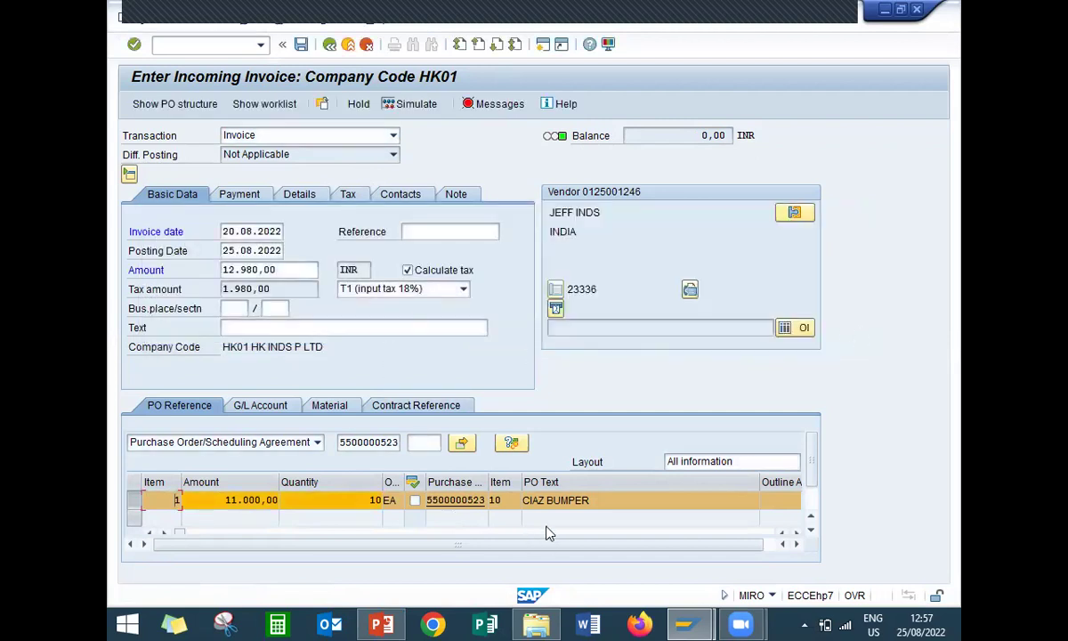
{"action": "mouse_move", "coordinate": [685, 623]}
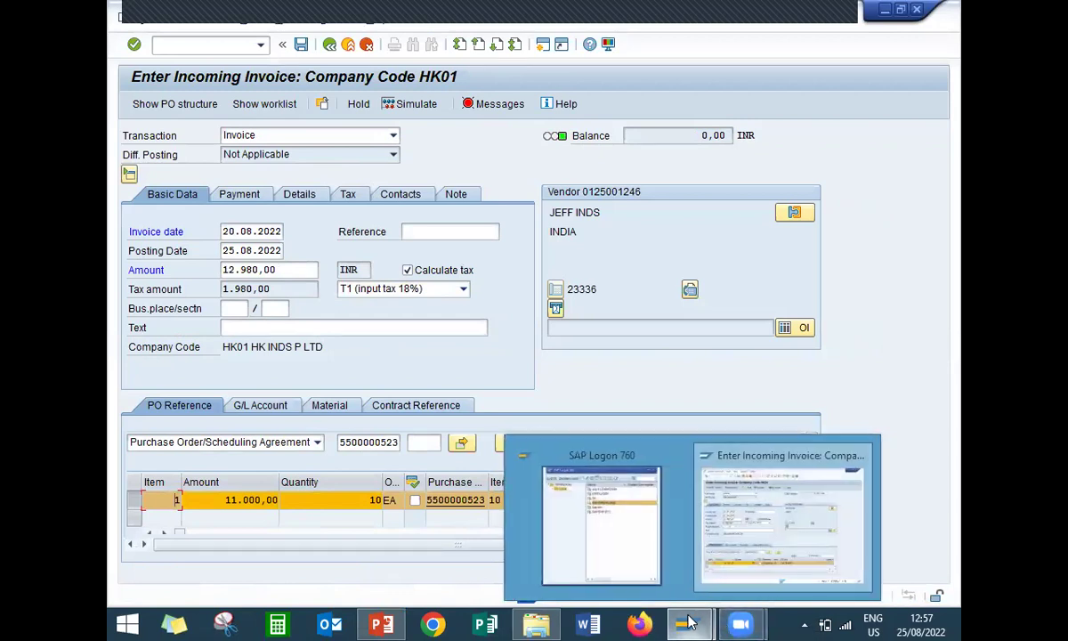
- Delete 'Pass/' from the Test Case 5 status, leaving Fail on its own line
{"action": "left_click", "coordinate": [381, 623]}
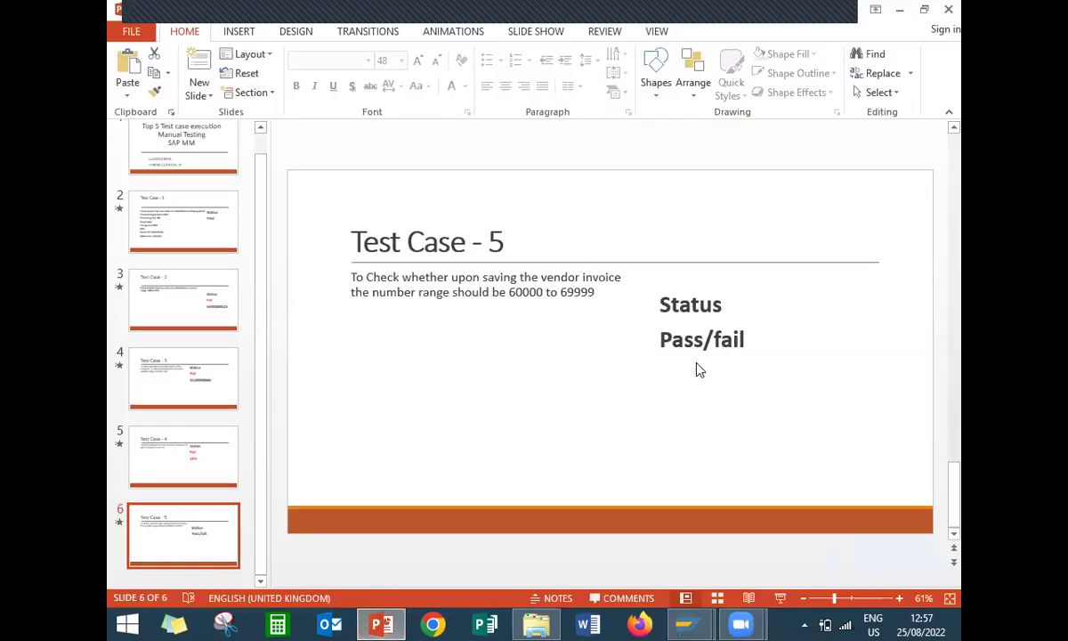
{"action": "left_click", "coordinate": [713, 339]}
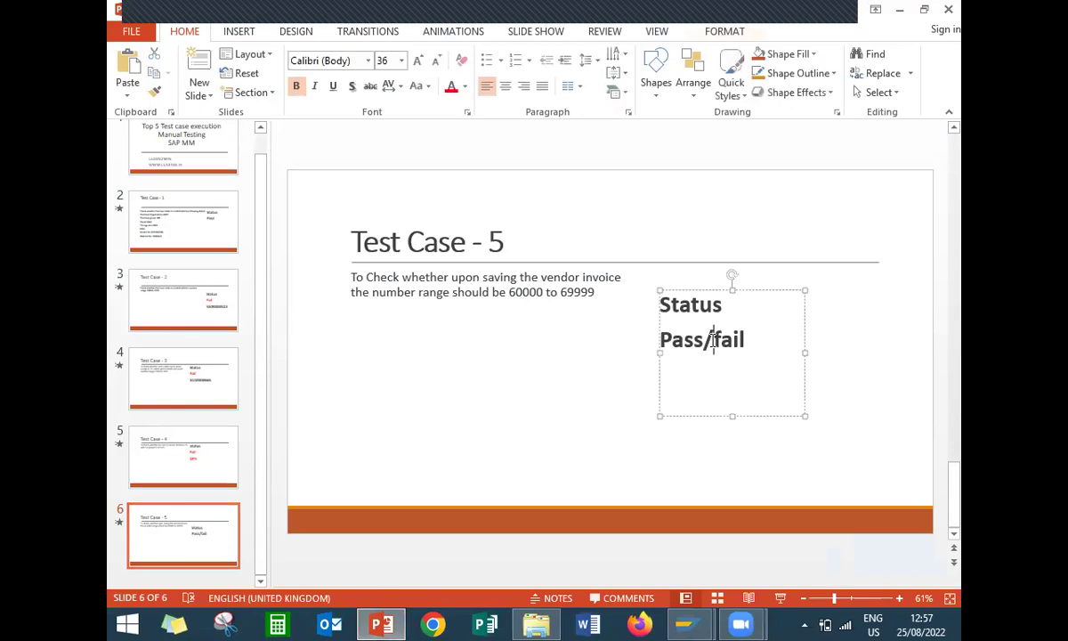
{"action": "key", "text": "BackSpace"}
{"action": "key", "text": "BackSpace"}
{"action": "key", "text": "BackSpace"}
{"action": "key", "text": "BackSpace"}
{"action": "key", "text": "BackSpace"}
{"action": "key", "text": "BackSpace"}
{"action": "key", "text": "BackSpace"}
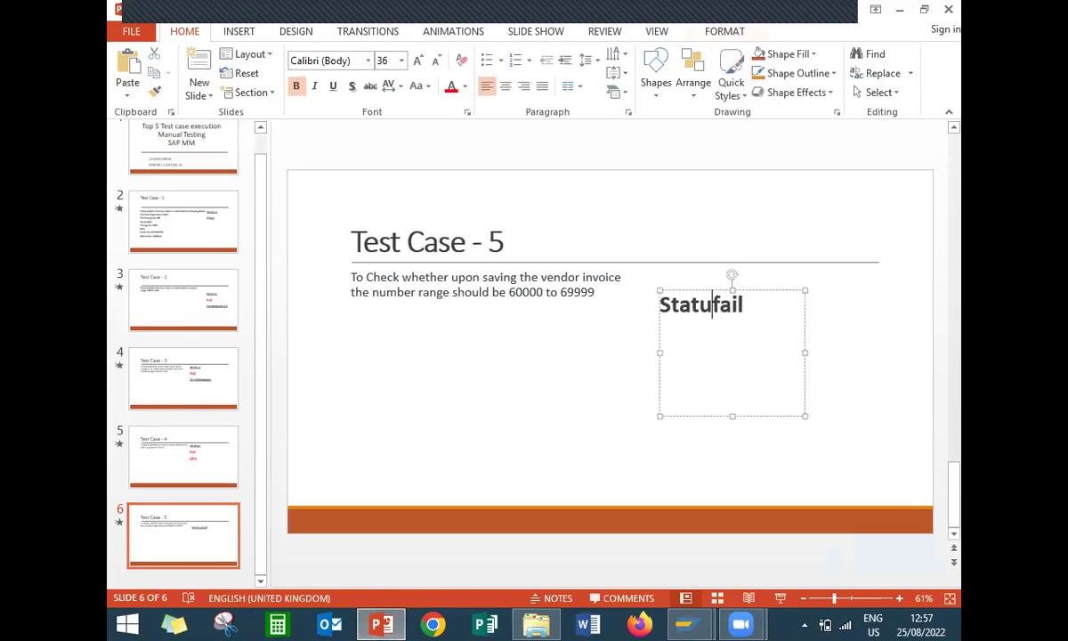
{"action": "type", "text": "S"}
{"action": "key", "text": "Return"}
{"action": "key", "text": "shift+Right"}
{"action": "key", "text": "shift+Right"}
{"action": "key", "text": "shift+Right"}
{"action": "key", "text": "shift+Right"}
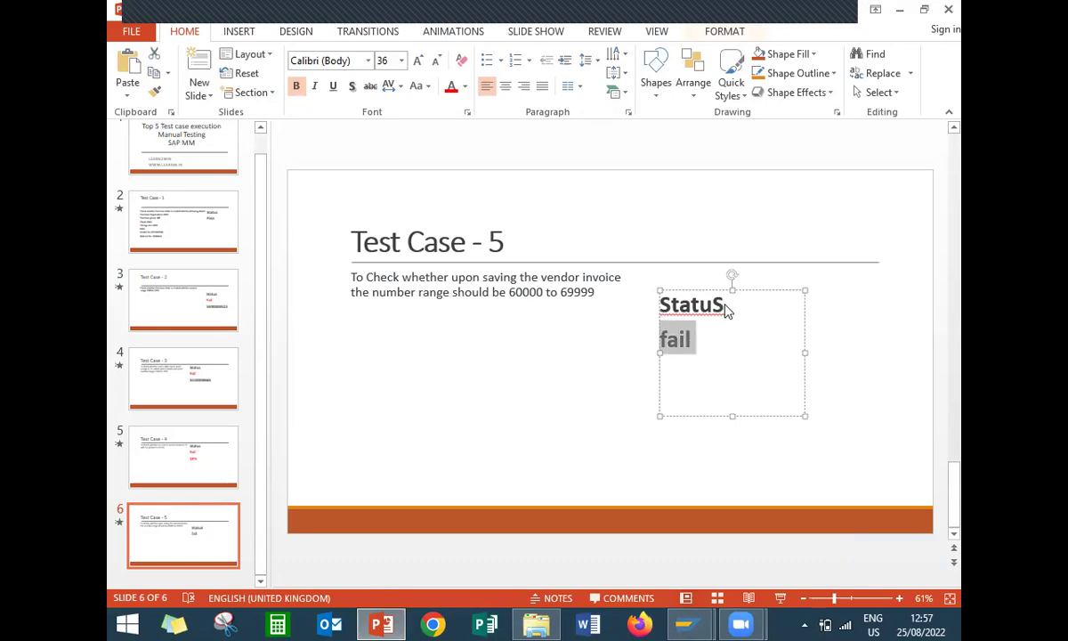
{"action": "key", "text": "Escape"}
{"action": "key", "text": "Escape"}
- Add 'No able to save the invoice' beneath Fail and colour Fail red
{"action": "left_click", "coordinate": [693, 342]}
{"action": "key", "text": "Return"}
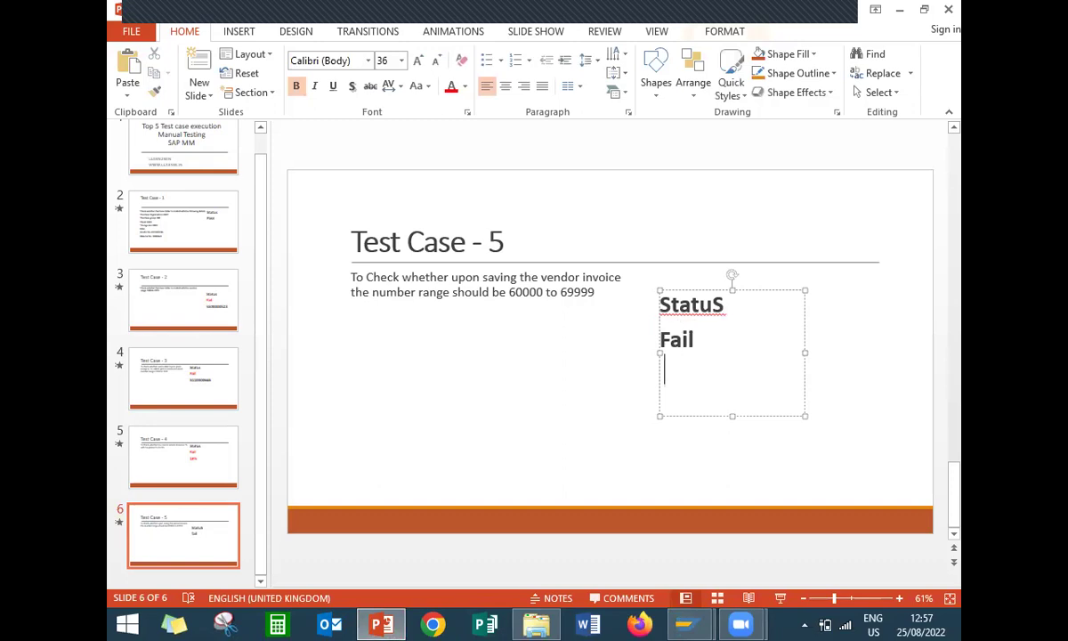
{"action": "type", "text": "nO ablt"}
{"action": "key", "text": "BackSpace"}
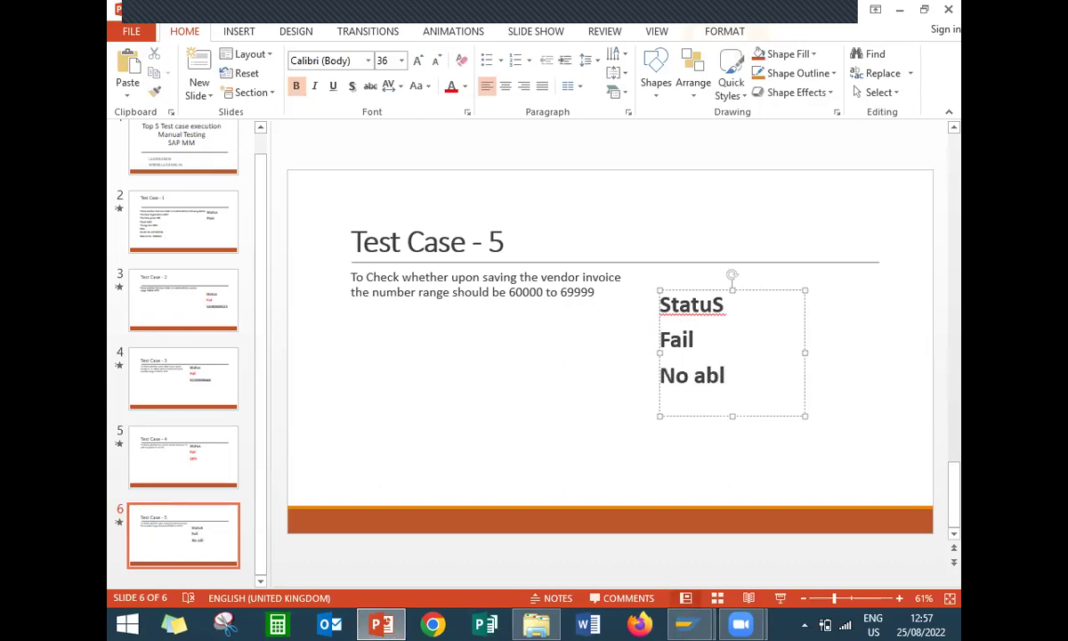
{"action": "type", "text": "e to save"}
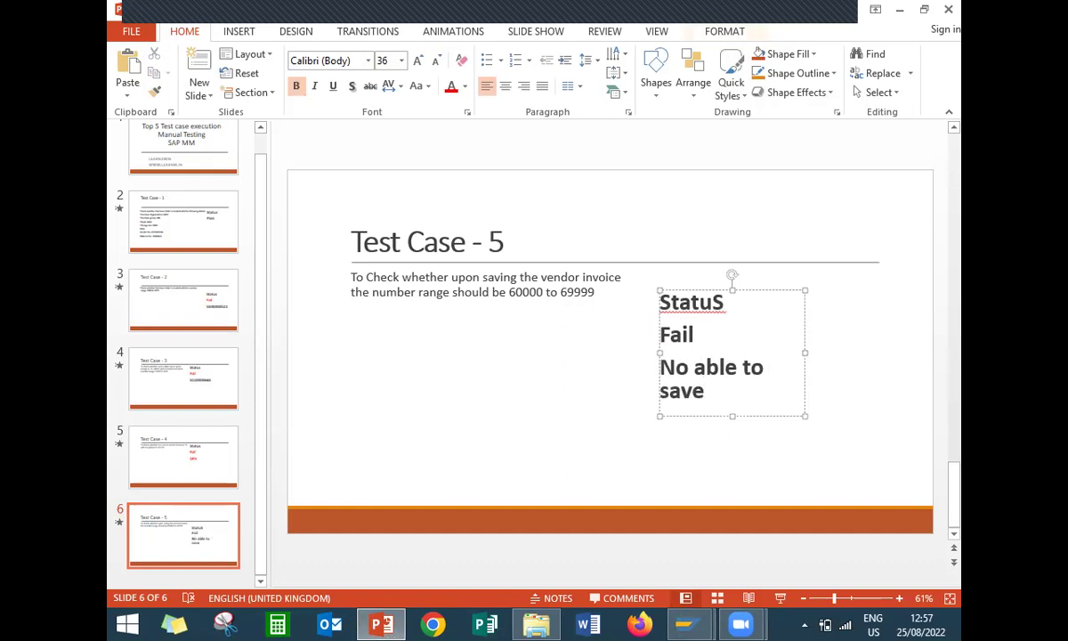
{"action": "type", "text": " the invoice"}
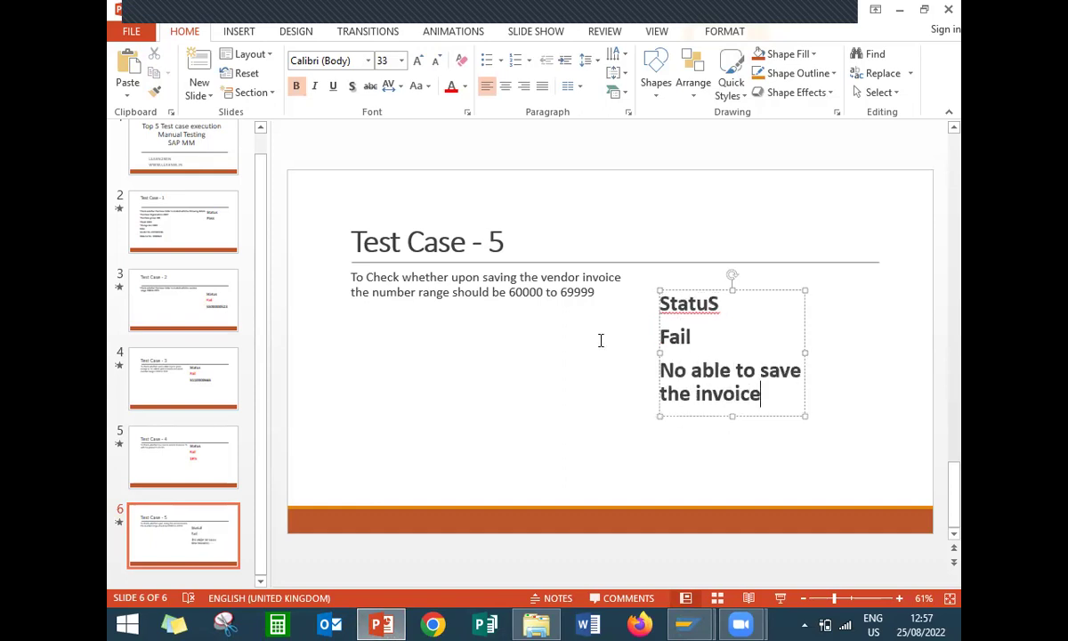
{"action": "double_click", "coordinate": [683, 335]}
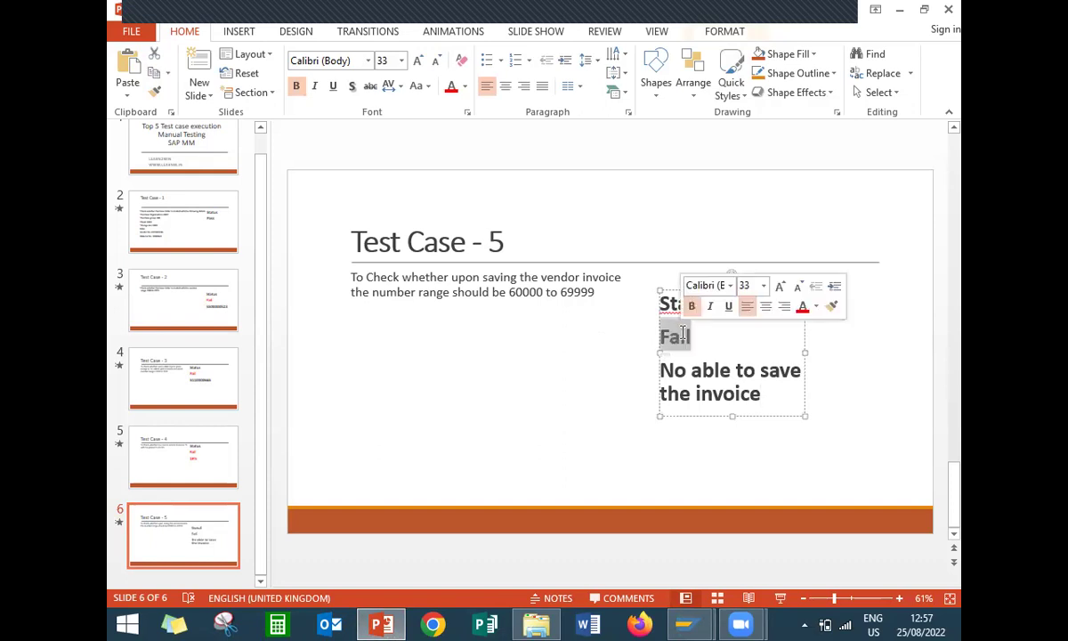
{"action": "left_click", "coordinate": [804, 309]}
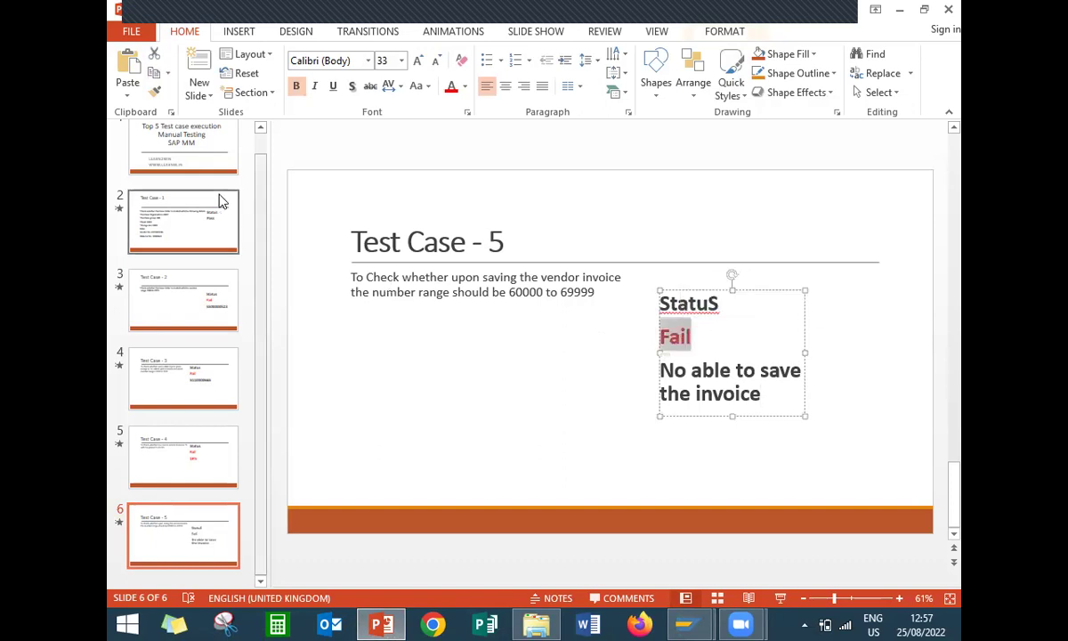
{"action": "left_click_drag", "start_coordinate": [258, 209], "coordinate": [263, 162]}
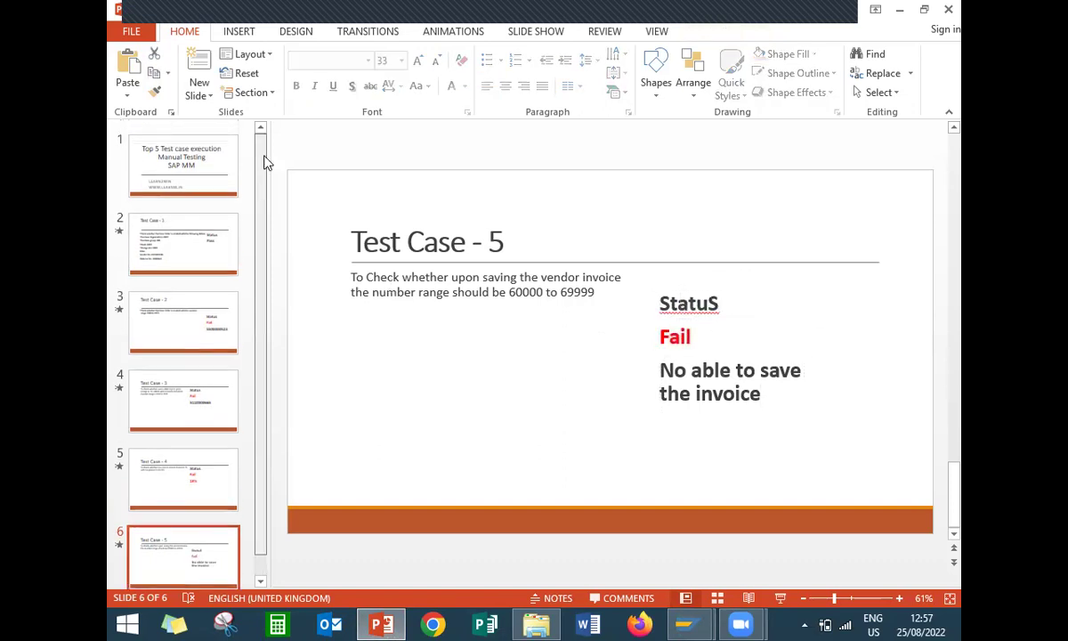
{"action": "left_click", "coordinate": [197, 247]}
{"action": "left_click", "coordinate": [185, 303]}
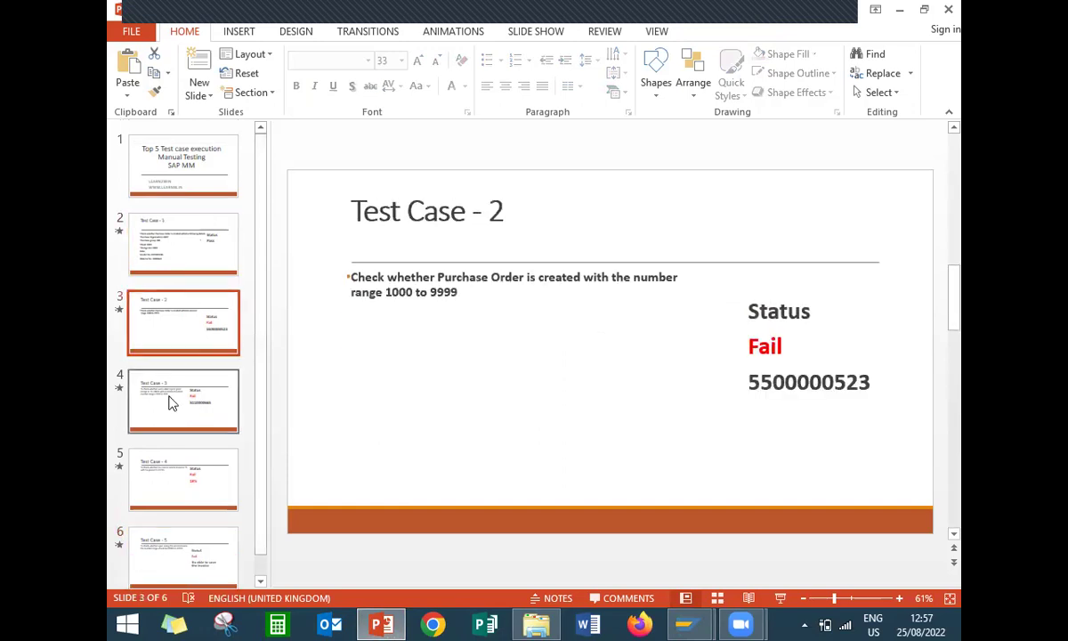
{"action": "left_click", "coordinate": [171, 403]}
{"action": "left_click", "coordinate": [176, 516]}
{"action": "left_click", "coordinate": [189, 563]}
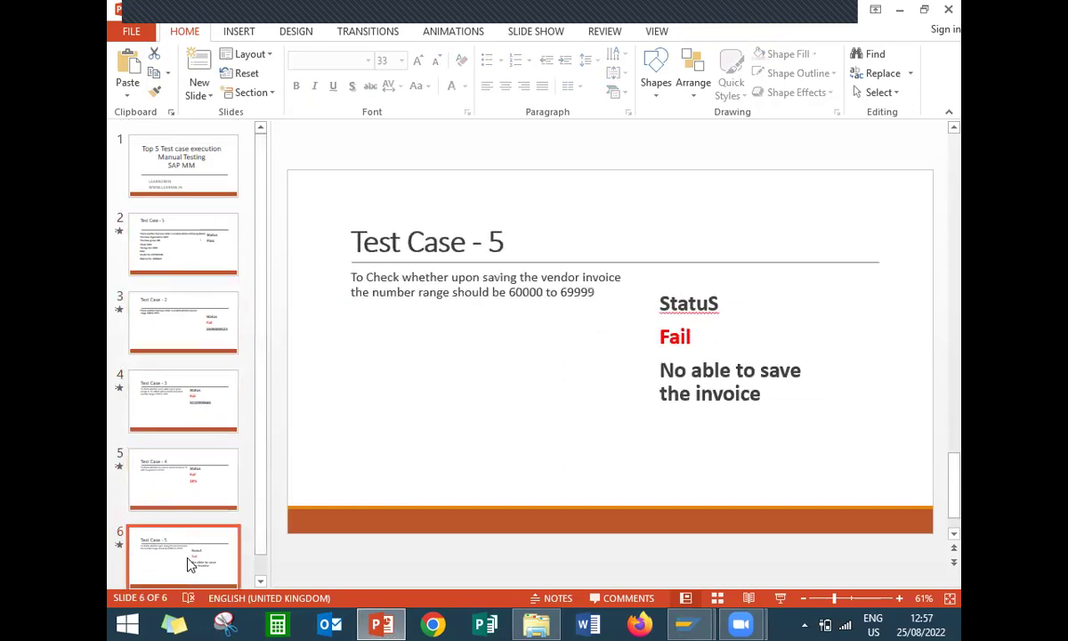